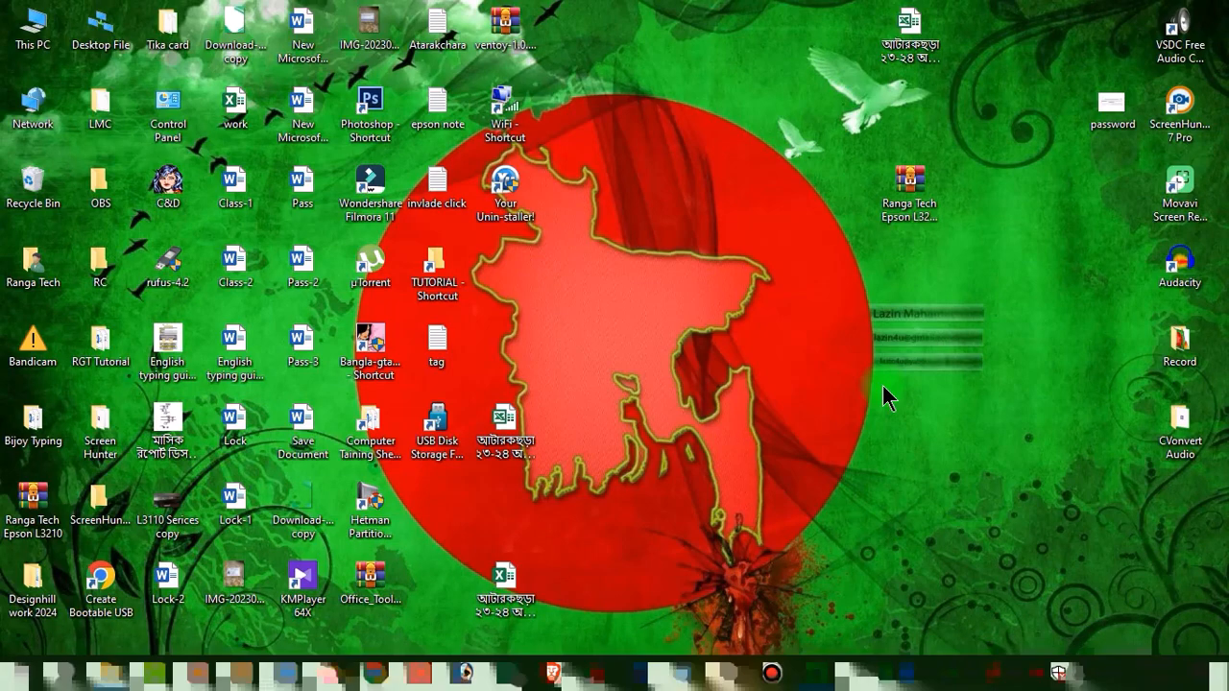
left_click(912, 183)
left_click_drag(993, 141, 992, 159)
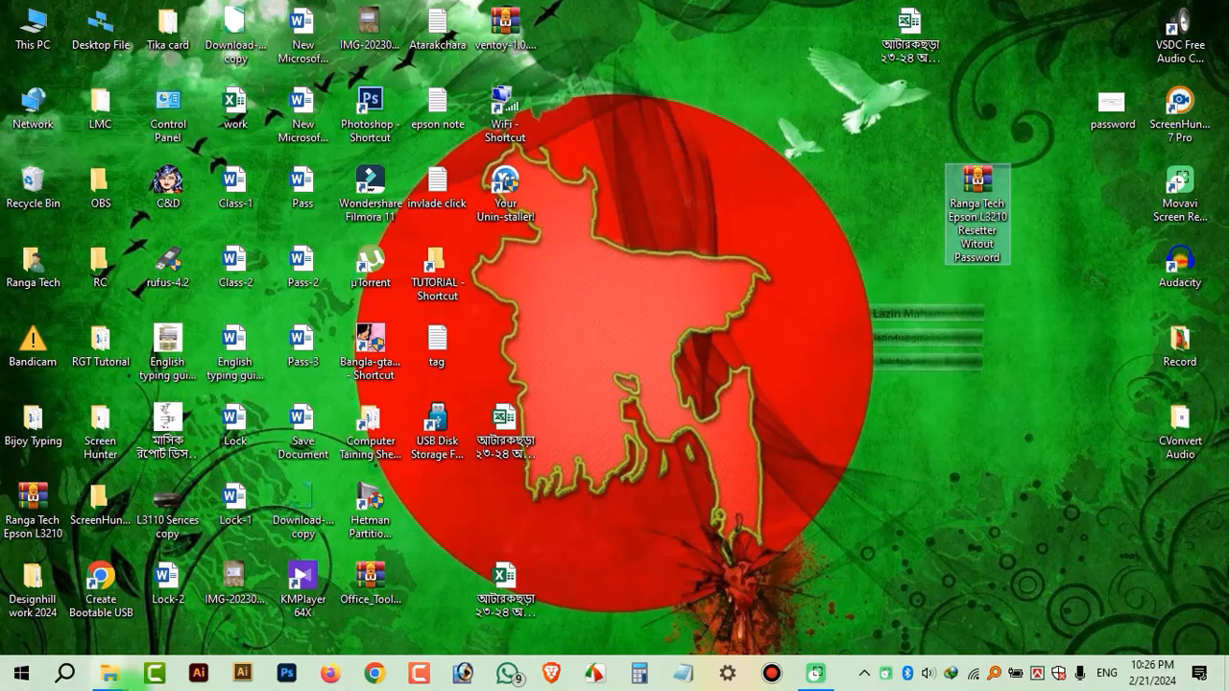
Search Windows for "windows security" and open the Windows Security app.
left_click(65, 674)
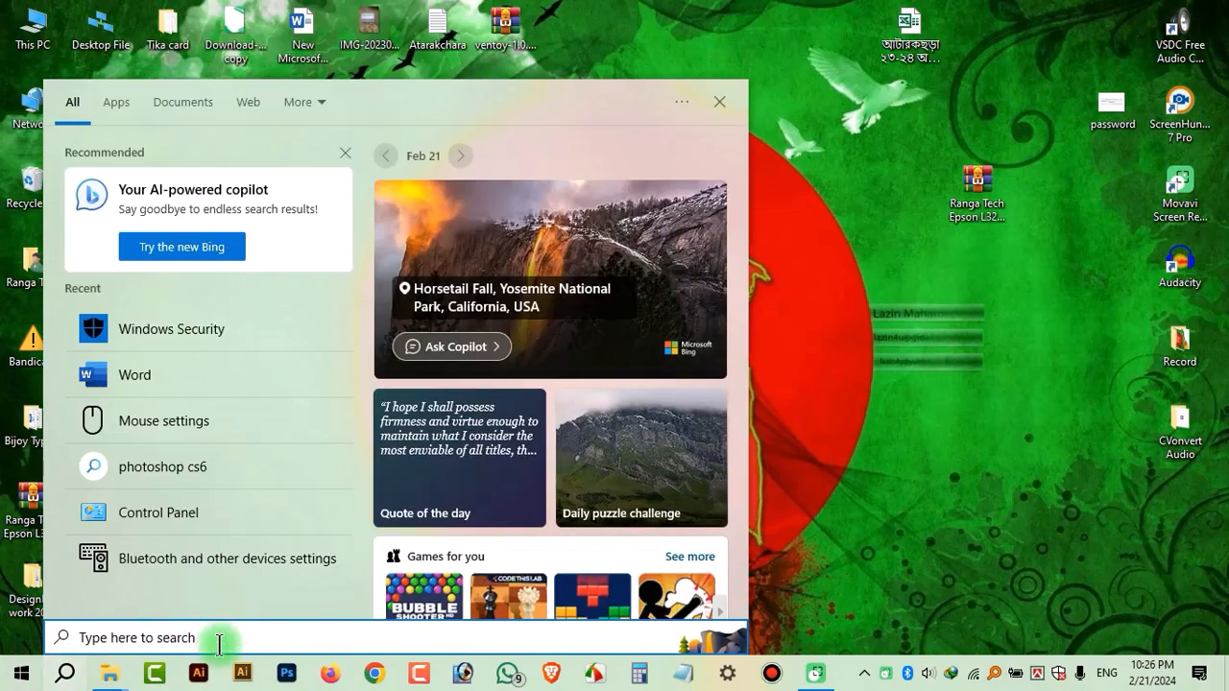
type("windows")
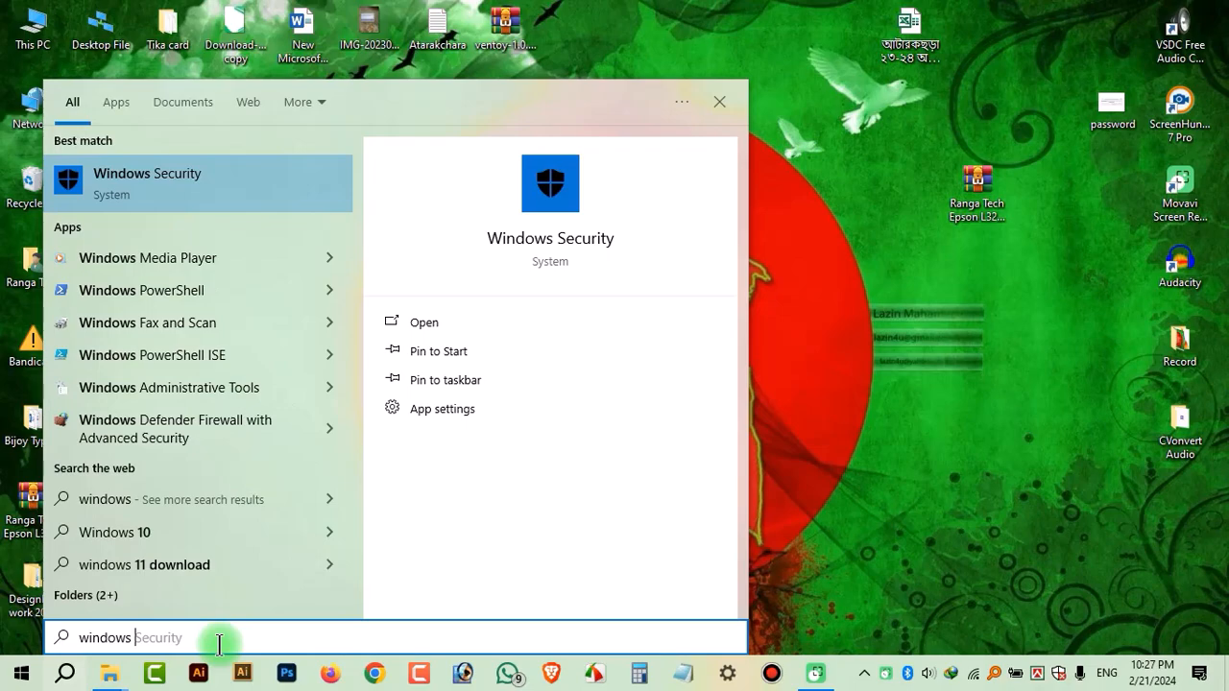
type(" s")
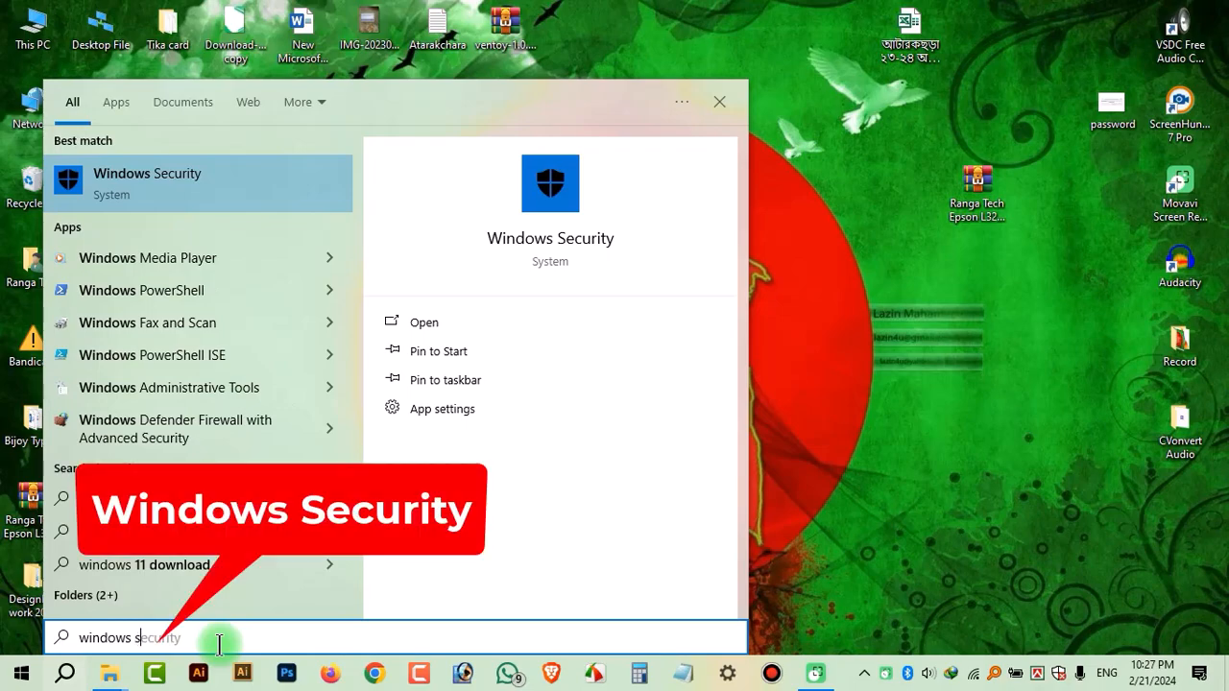
type("ecurity")
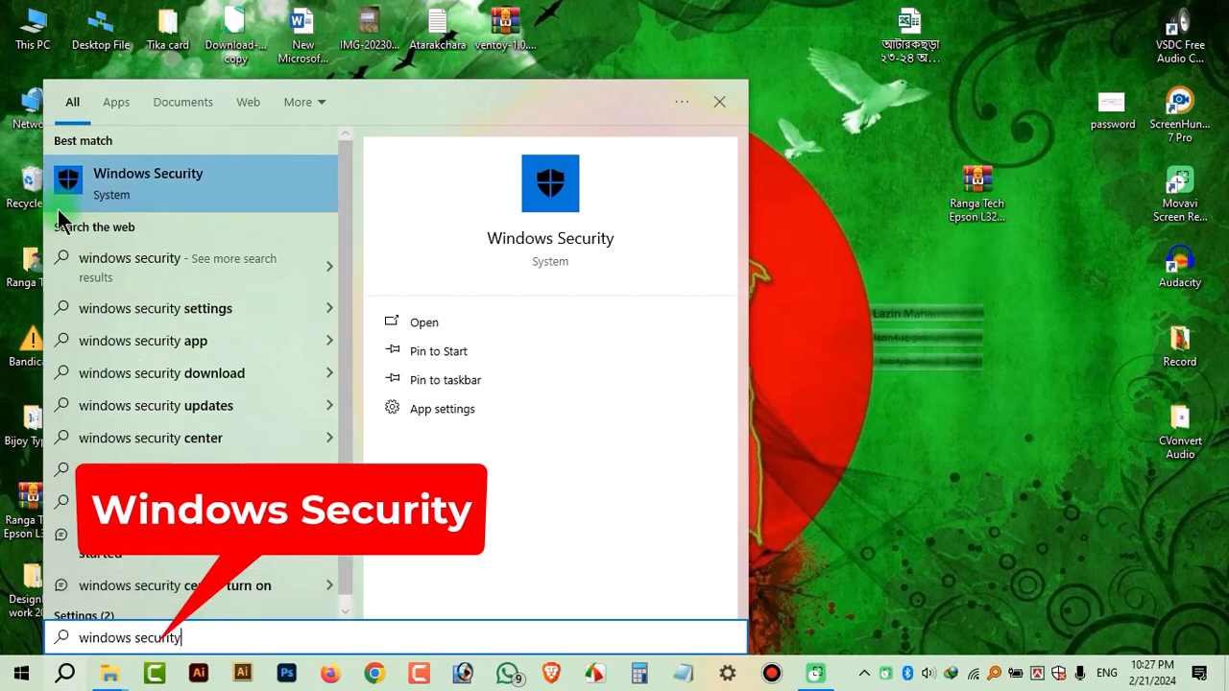
left_click(148, 188)
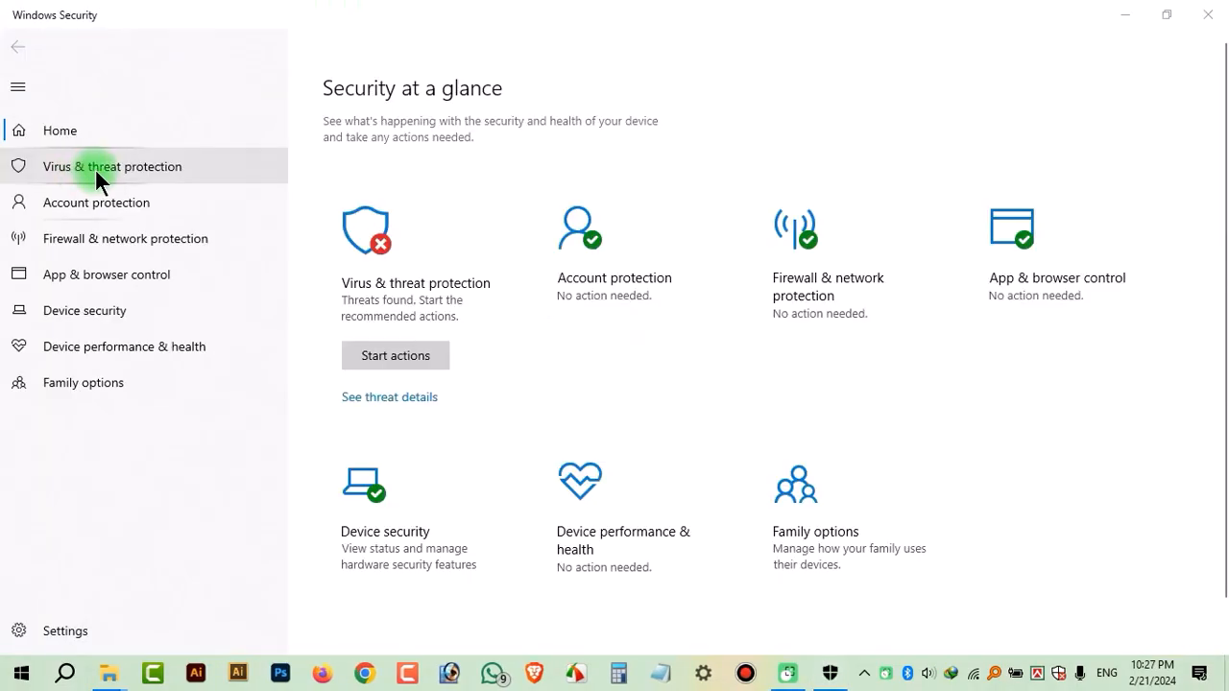
Turn off real-time protection, cloud-delivered protection, automatic sample submission and Tamper Protection in the Virus & threat protection settings, and return to the desktop.
left_click(98, 167)
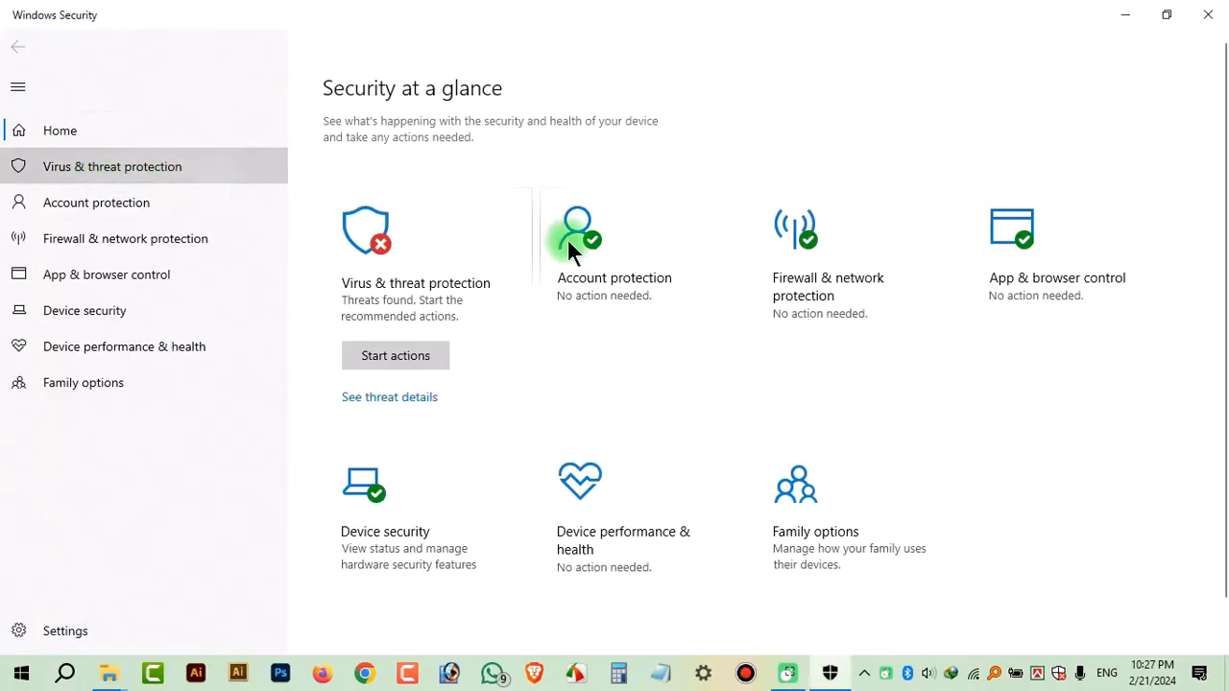
scroll(748, 274, "down", 5)
scroll(748, 283, "down", 2)
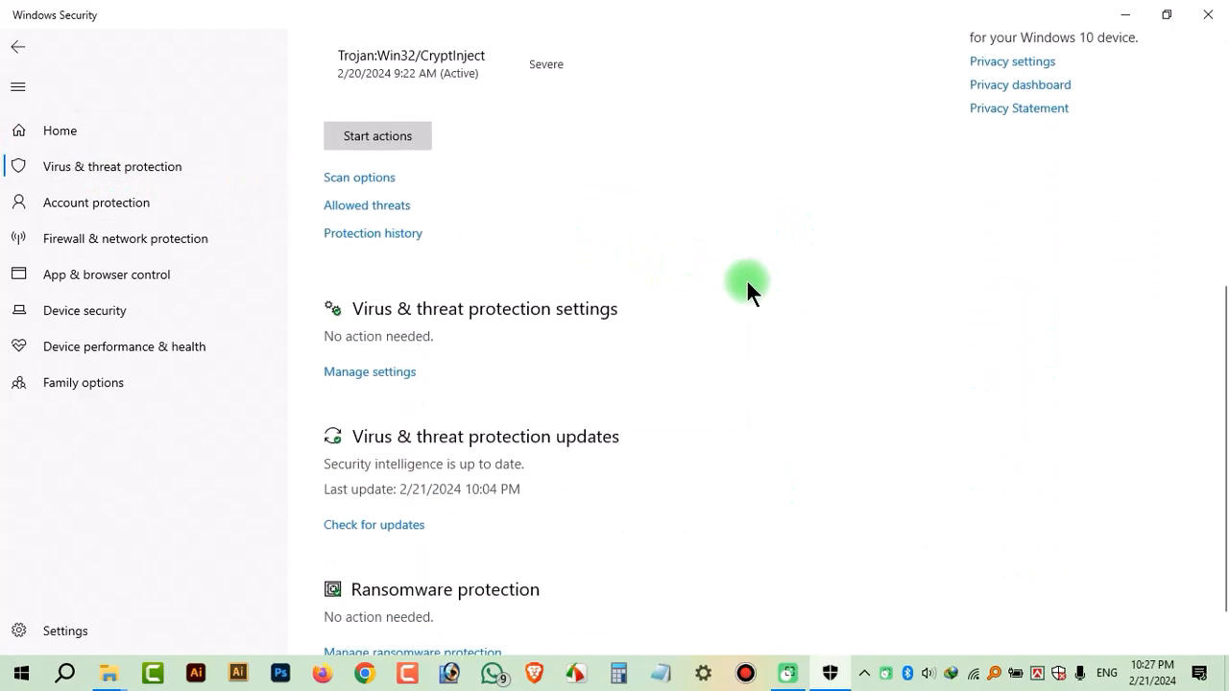
left_click(376, 372)
left_click(337, 284)
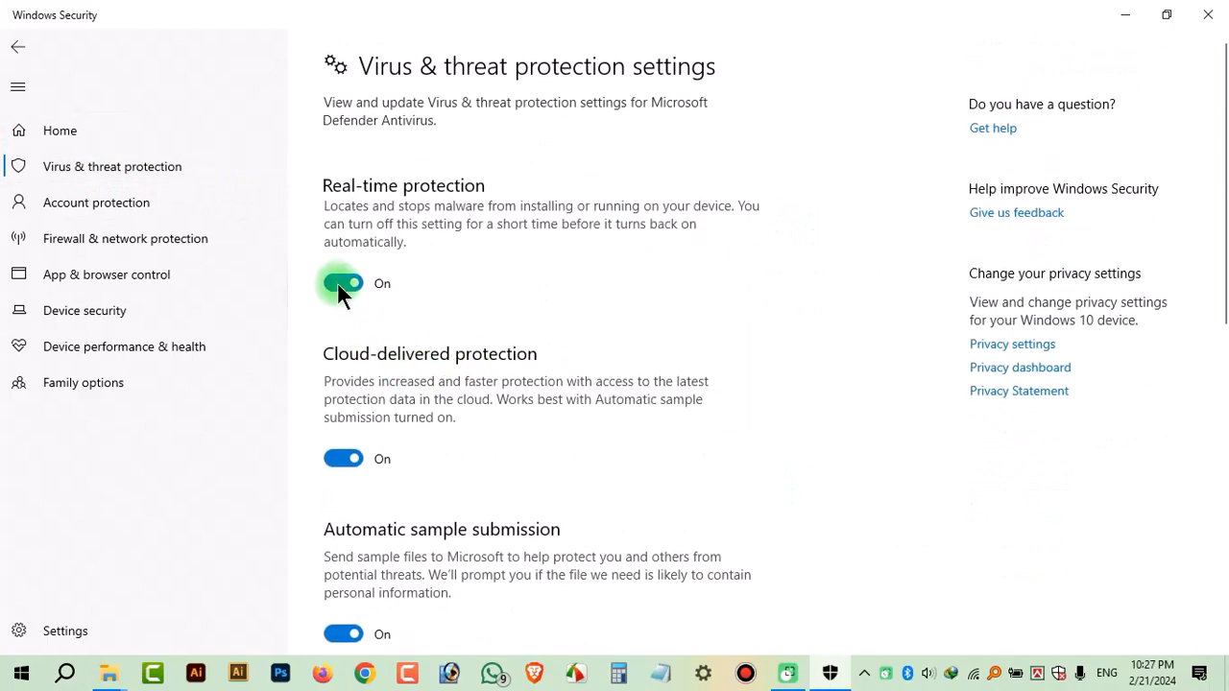
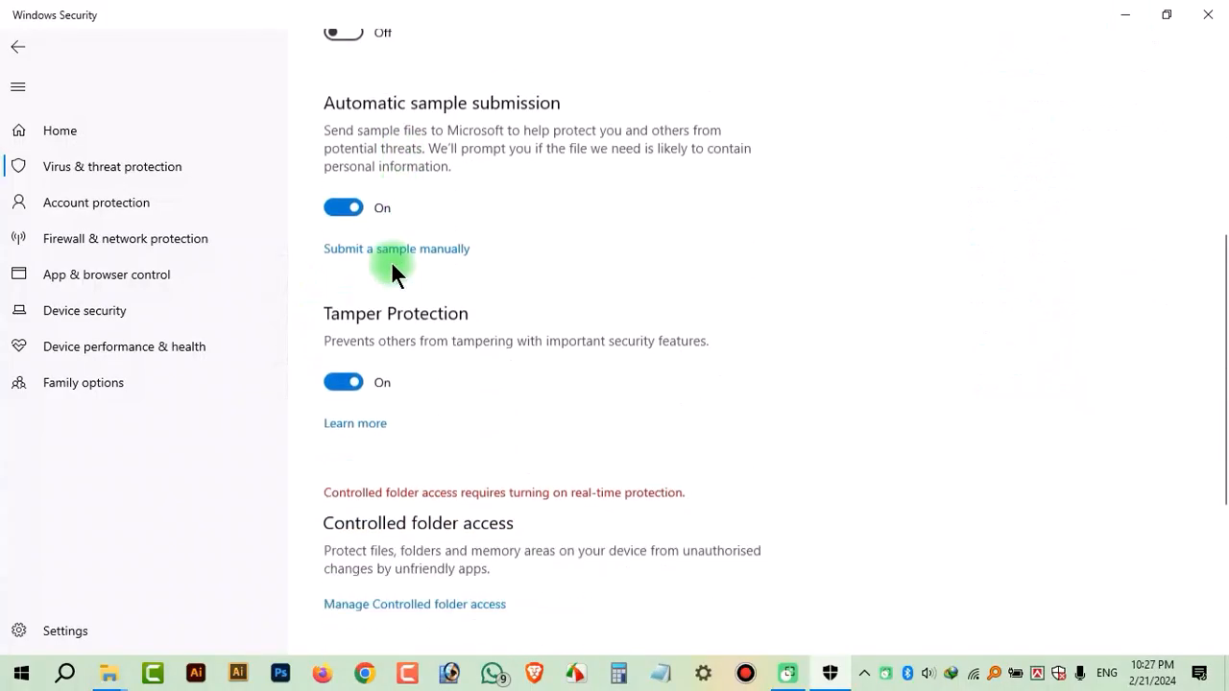
left_click(346, 393)
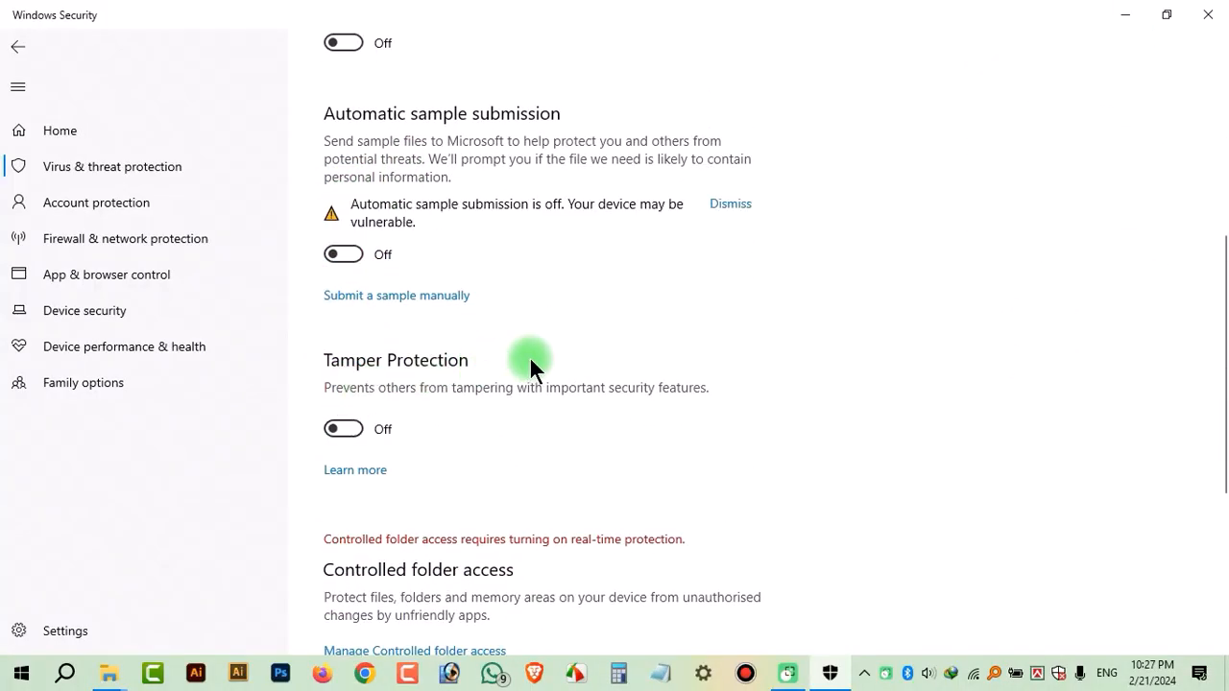
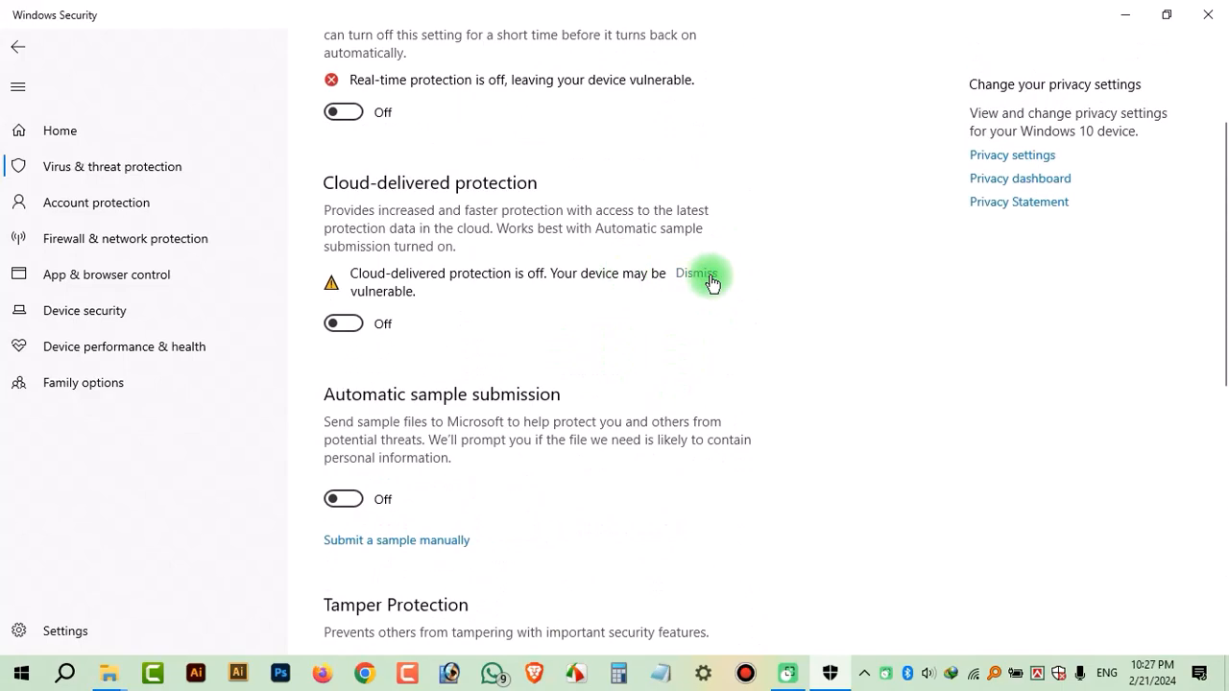
left_click(708, 280)
key("super+d")
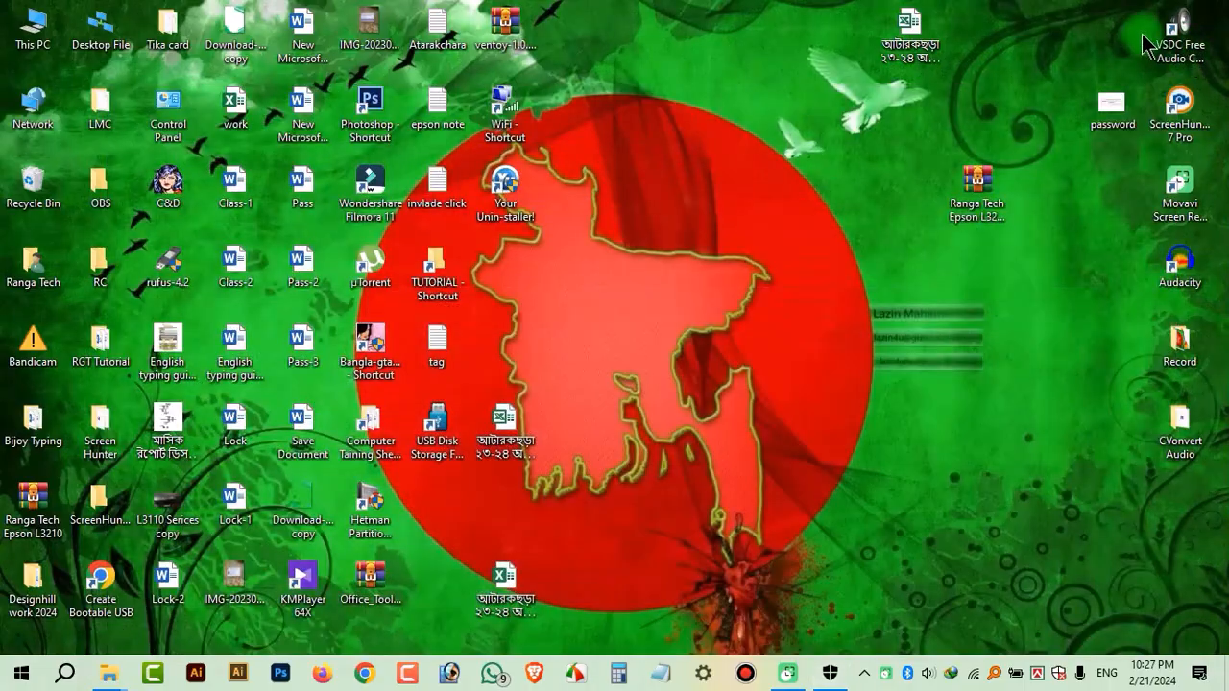
Extract the "Ranga Tech Epson L3210 Resetter Witout Password" archive directly onto the desktop.
left_click_drag(971, 187, 898, 178)
double_click(904, 182)
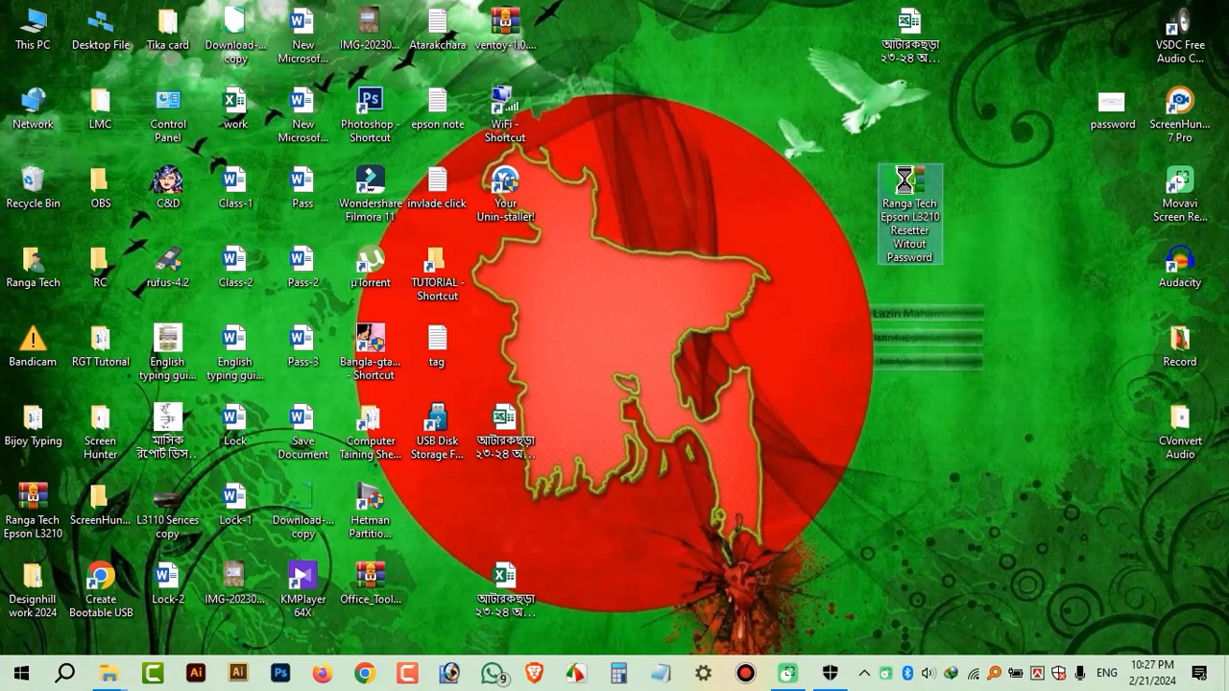
right_click(903, 178)
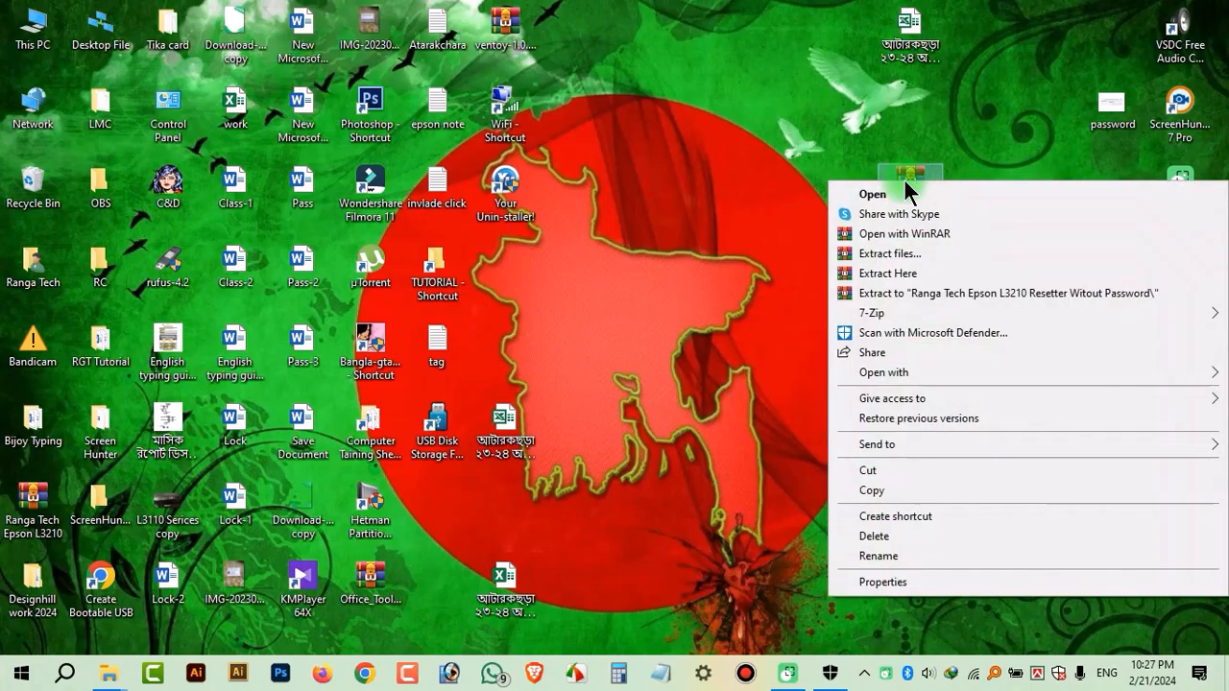
left_click(878, 273)
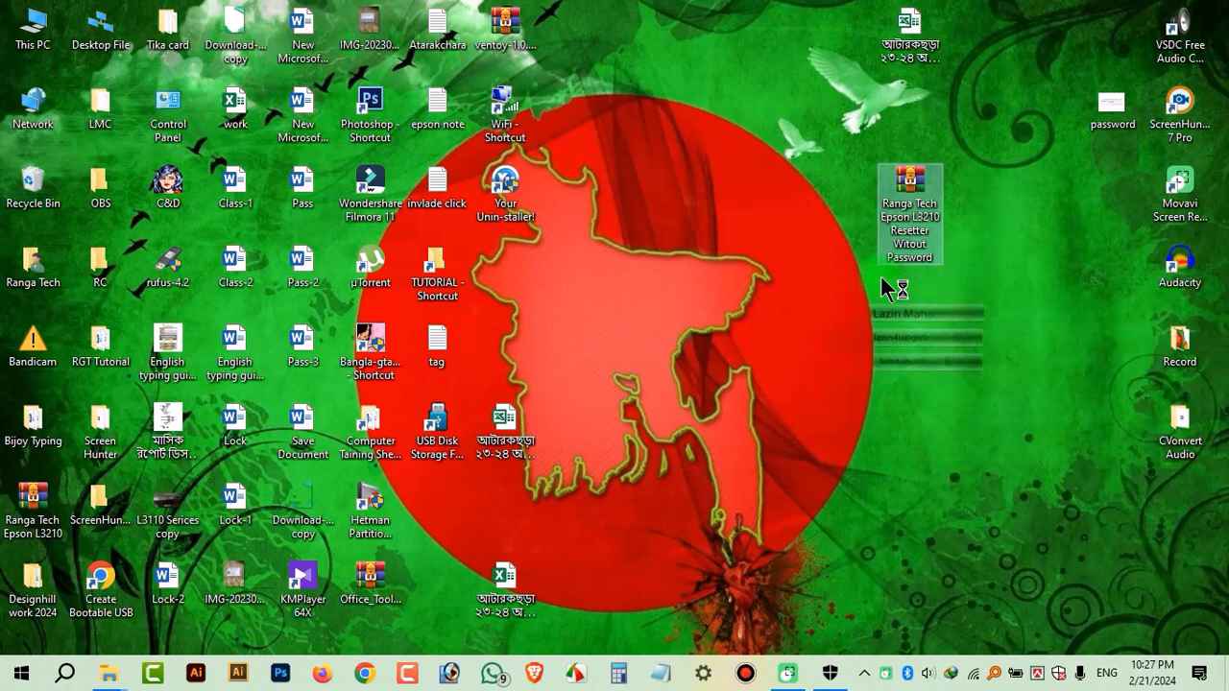
mouse_move(785, 192)
left_mouse_down()
mouse_move(831, 188)
mouse_move(776, 183)
left_mouse_up()
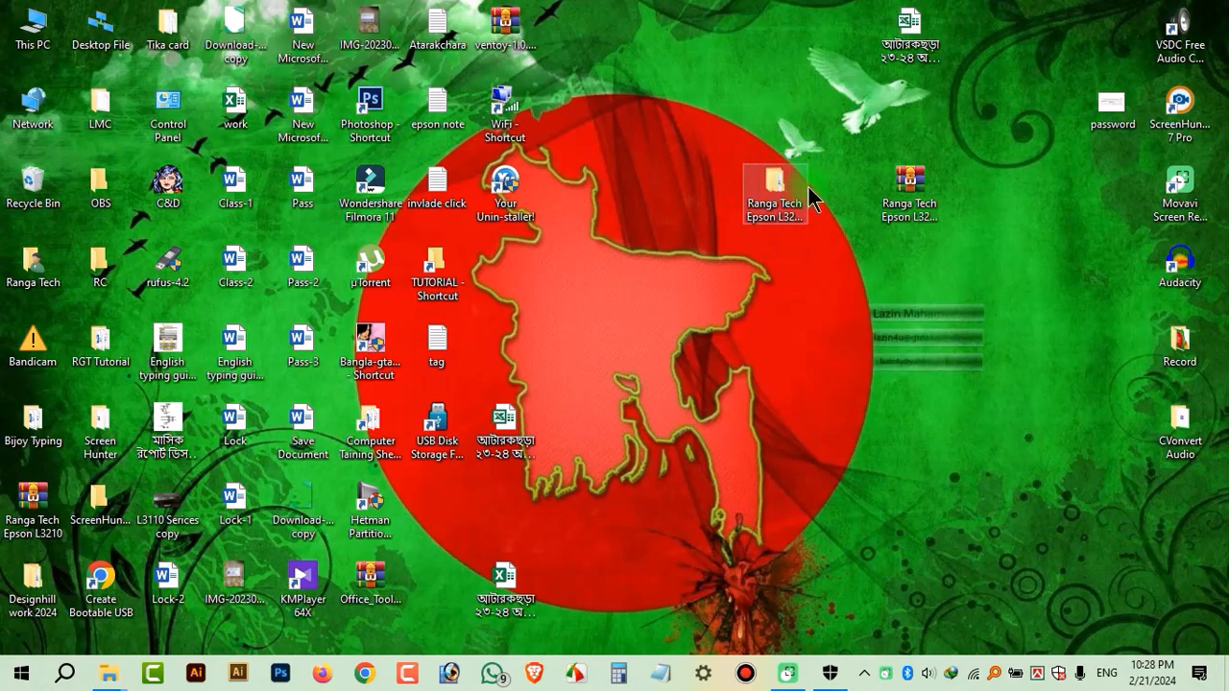
Copy the program password from the "!! Password !!" text file in the extracted folder and close the file.
double_click(808, 192)
left_click_drag(685, 59, 623, 49)
left_click(474, 230)
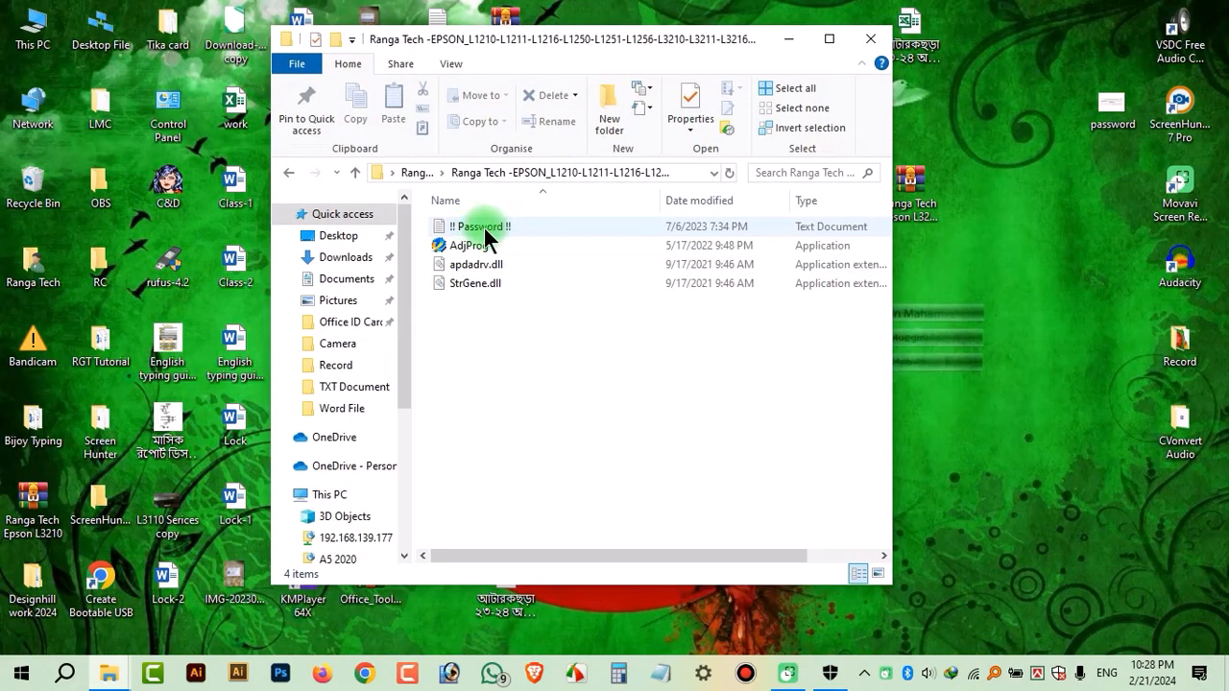
double_click(474, 229)
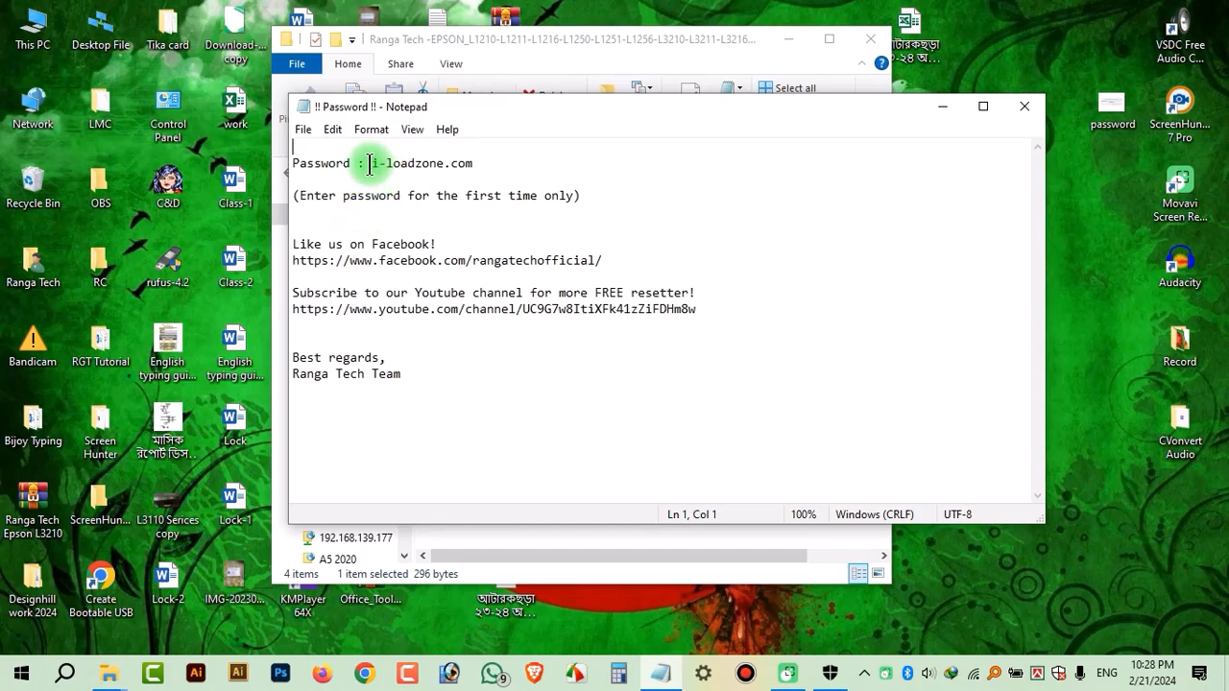
left_click_drag(371, 163, 471, 164)
right_click(471, 164)
left_click(479, 219)
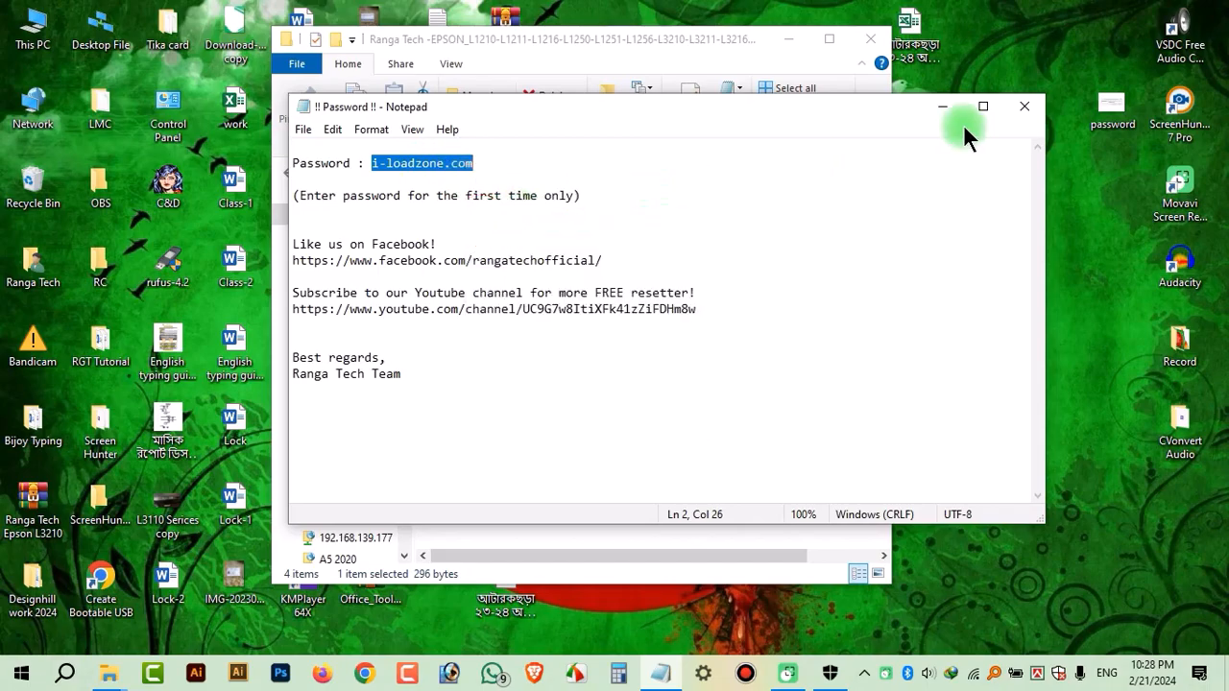
left_click(1020, 110)
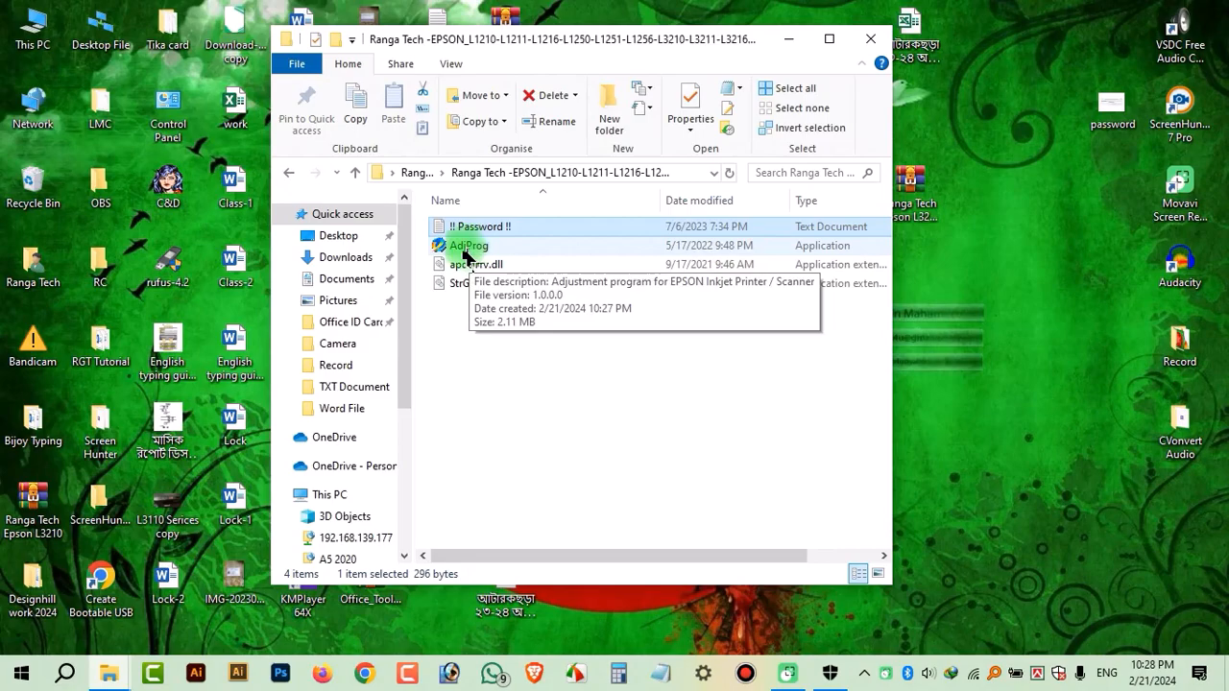
Launch the AdjProg application from the extracted Ranga Tech folder.
left_click(469, 247)
right_click(467, 247)
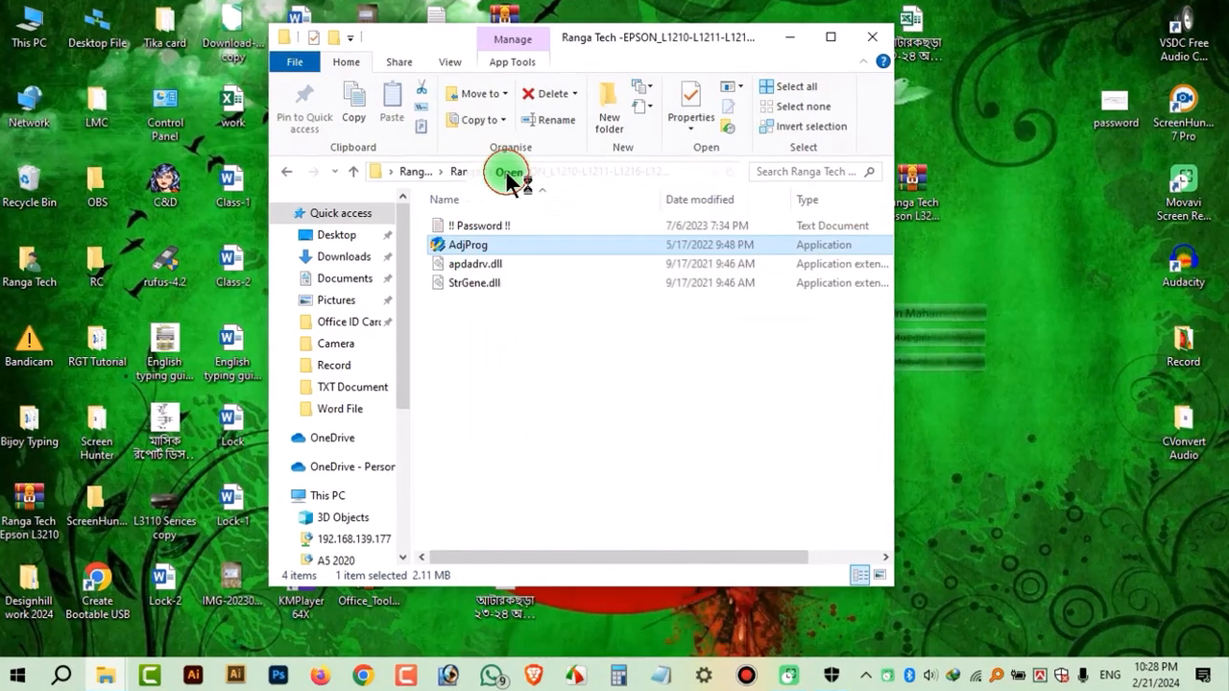
left_click(509, 174)
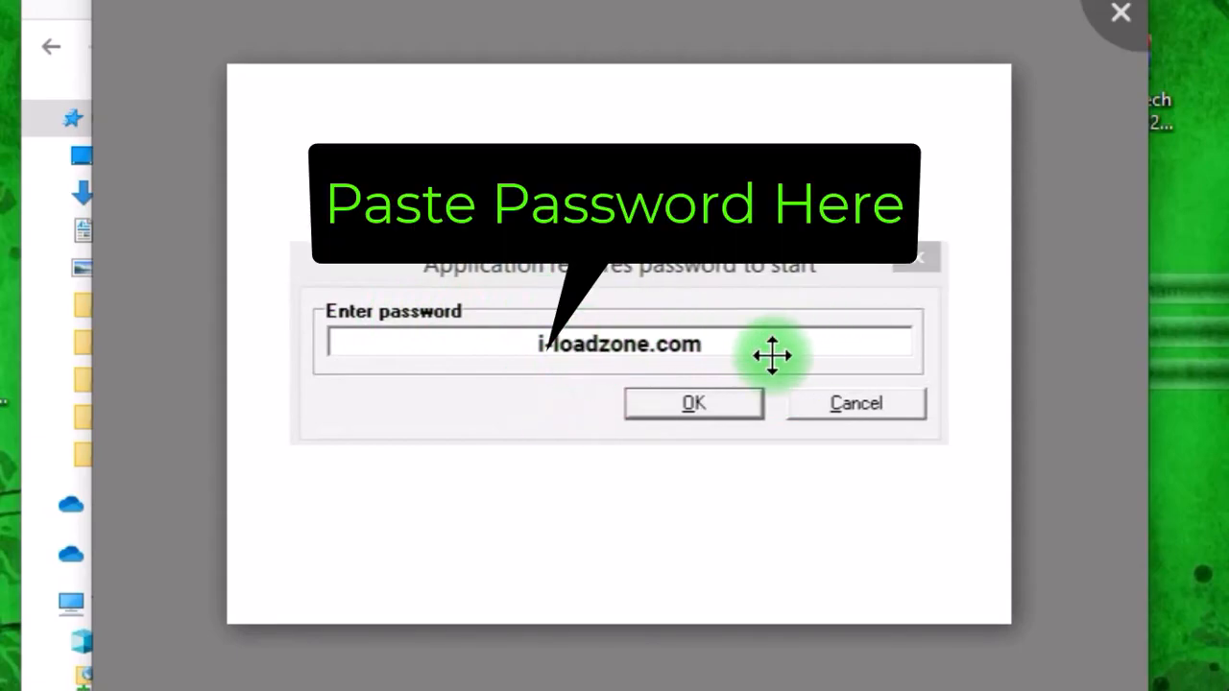
Close the password.png picture and clear away the folder window behind the adjustment program.
right_click(539, 347)
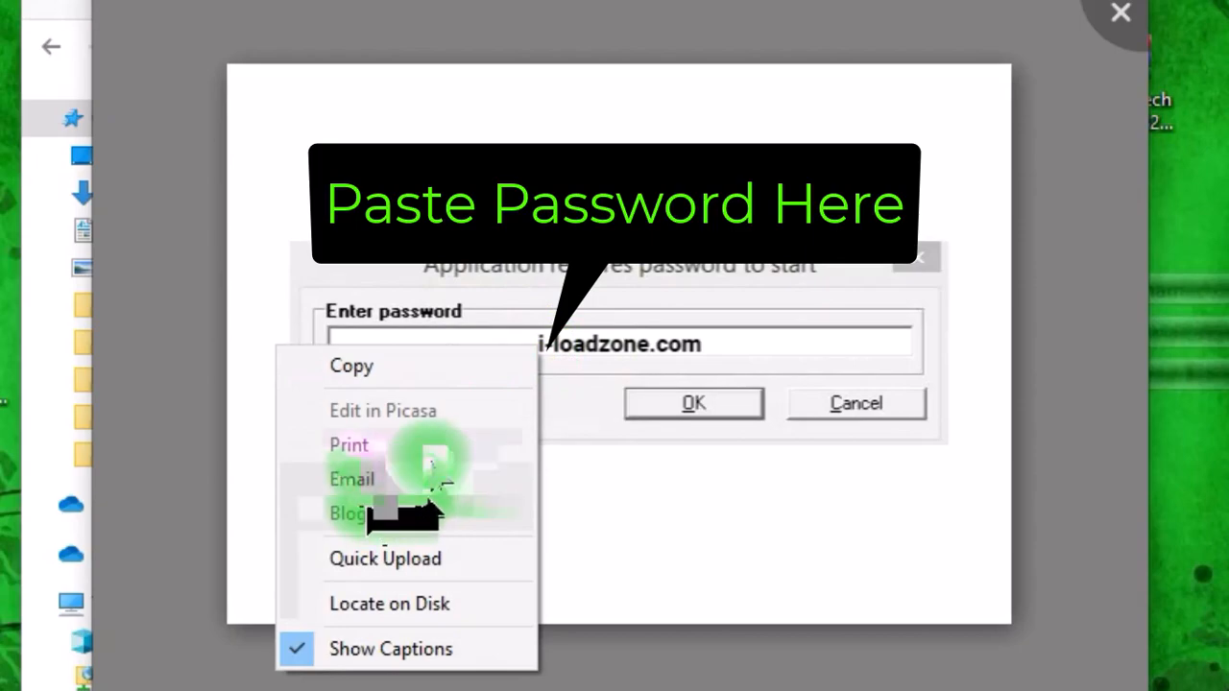
left_click(785, 353)
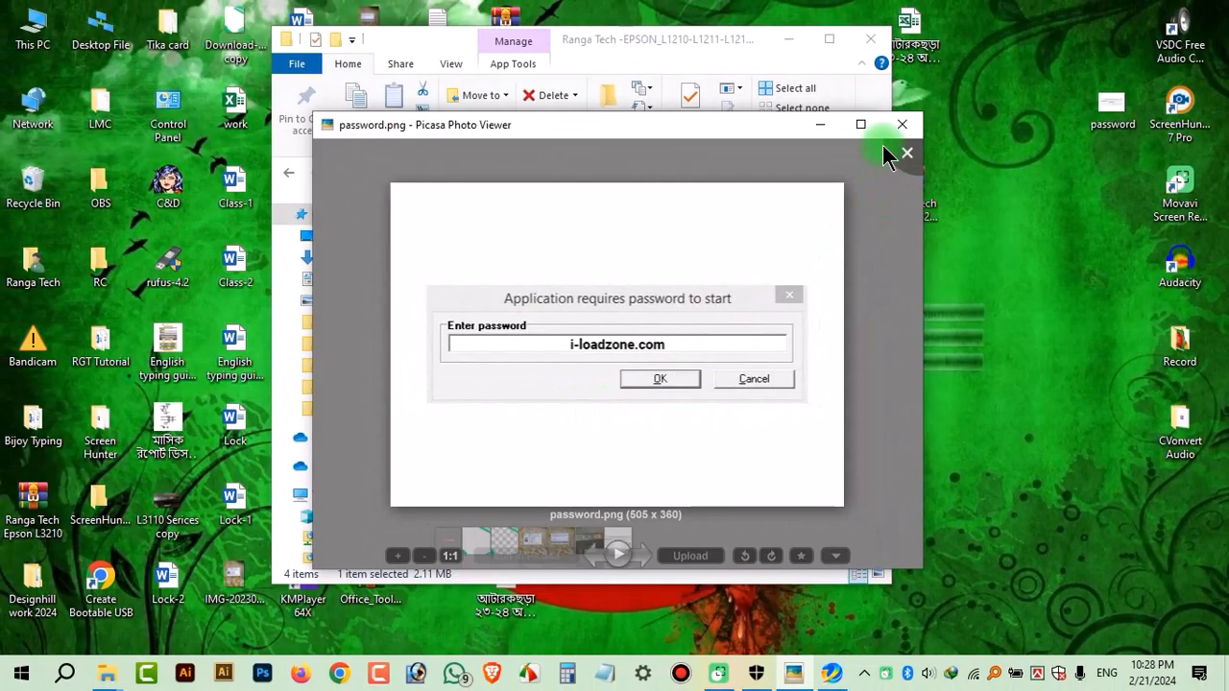
left_click(1120, 11)
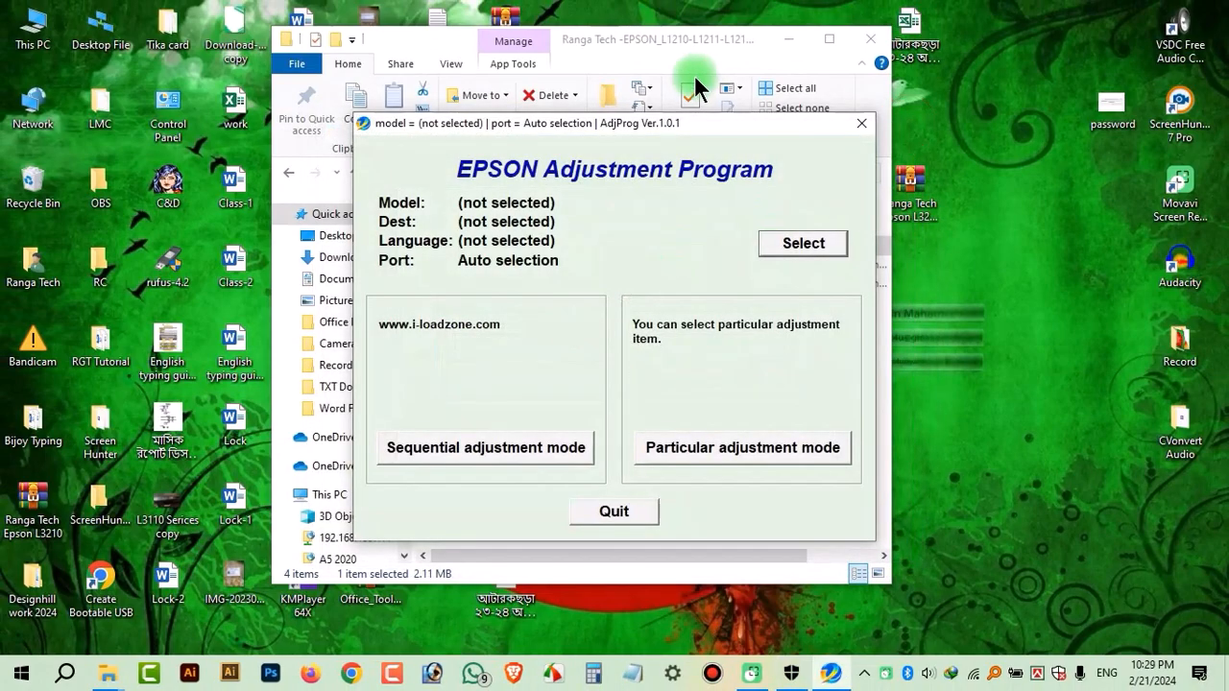
left_click(852, 41)
left_click_drag(755, 133, 760, 57)
Select the L1210 printer model with the port on Auto selection and apply the choice.
left_click(836, 186)
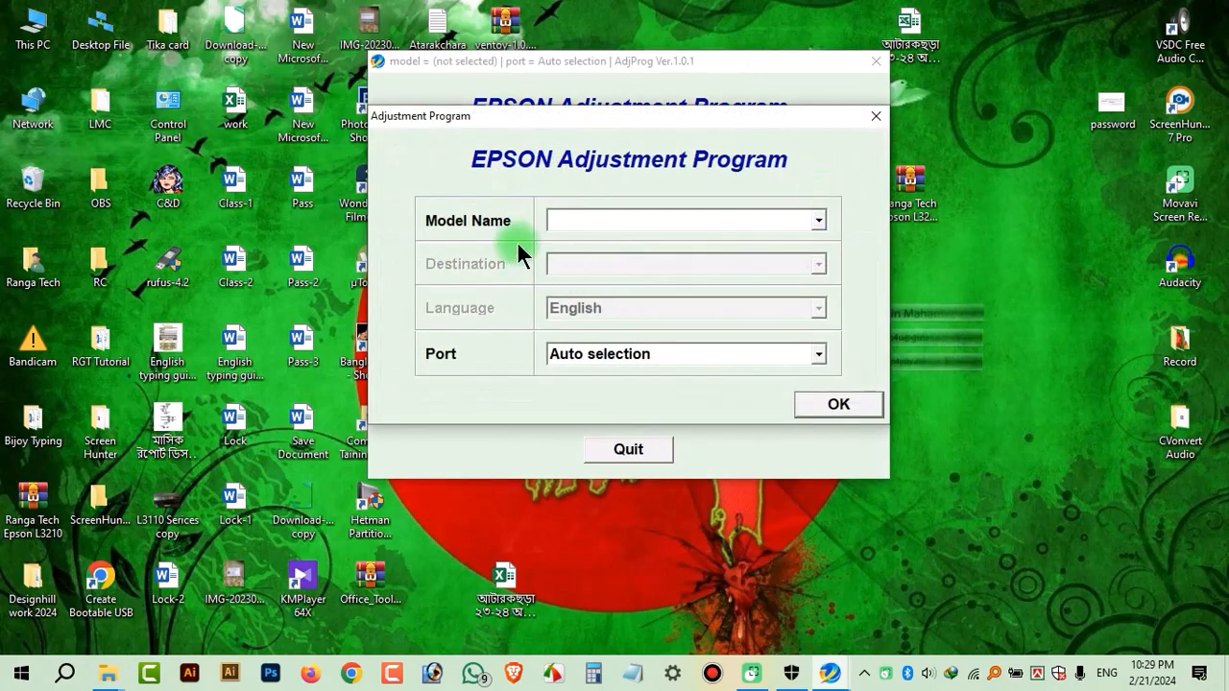
left_click(561, 221)
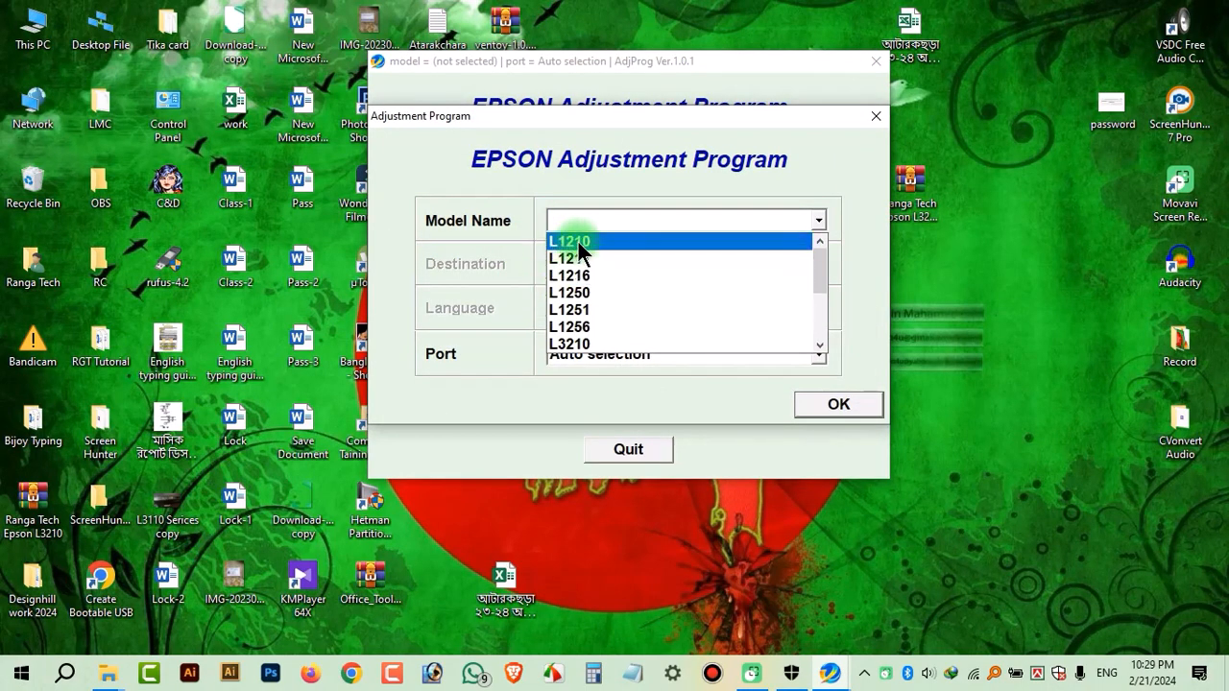
left_click(572, 241)
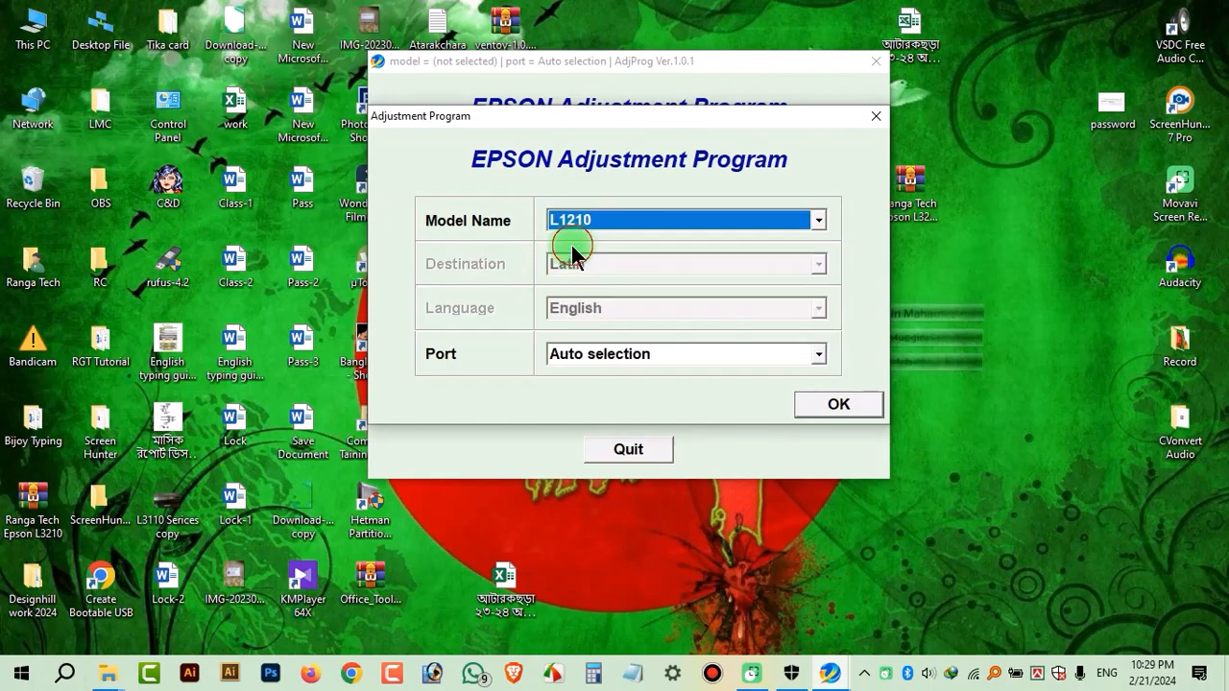
left_click(581, 356)
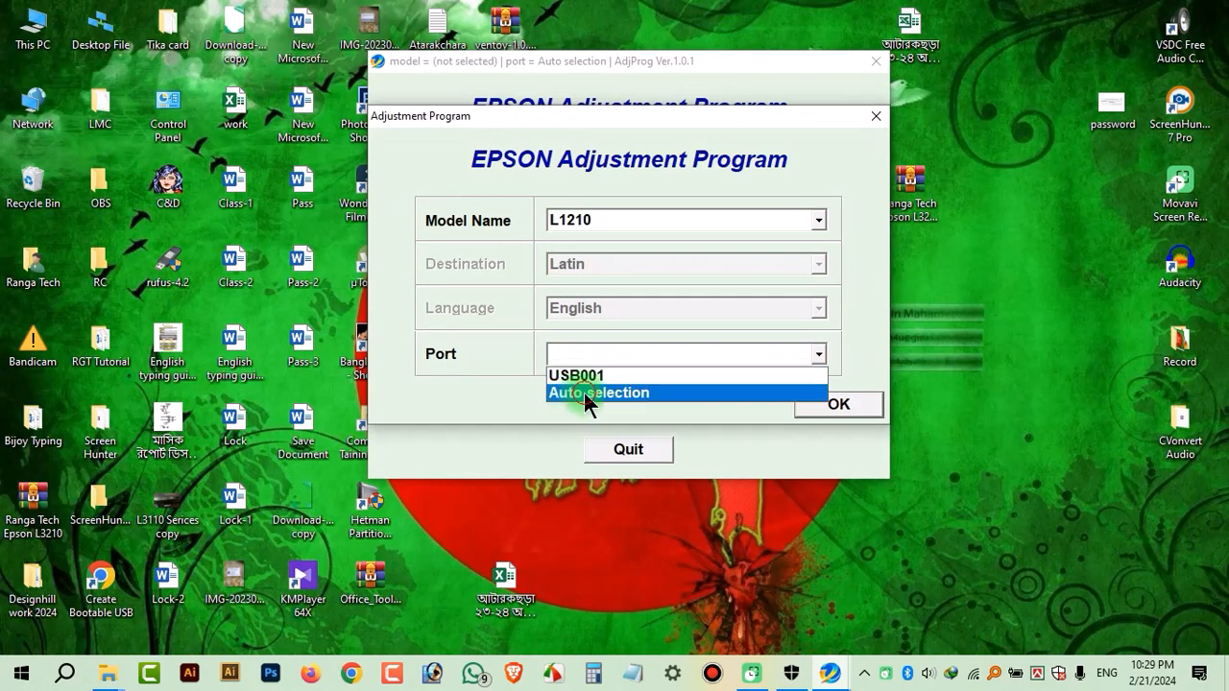
left_click(571, 394)
left_click(832, 403)
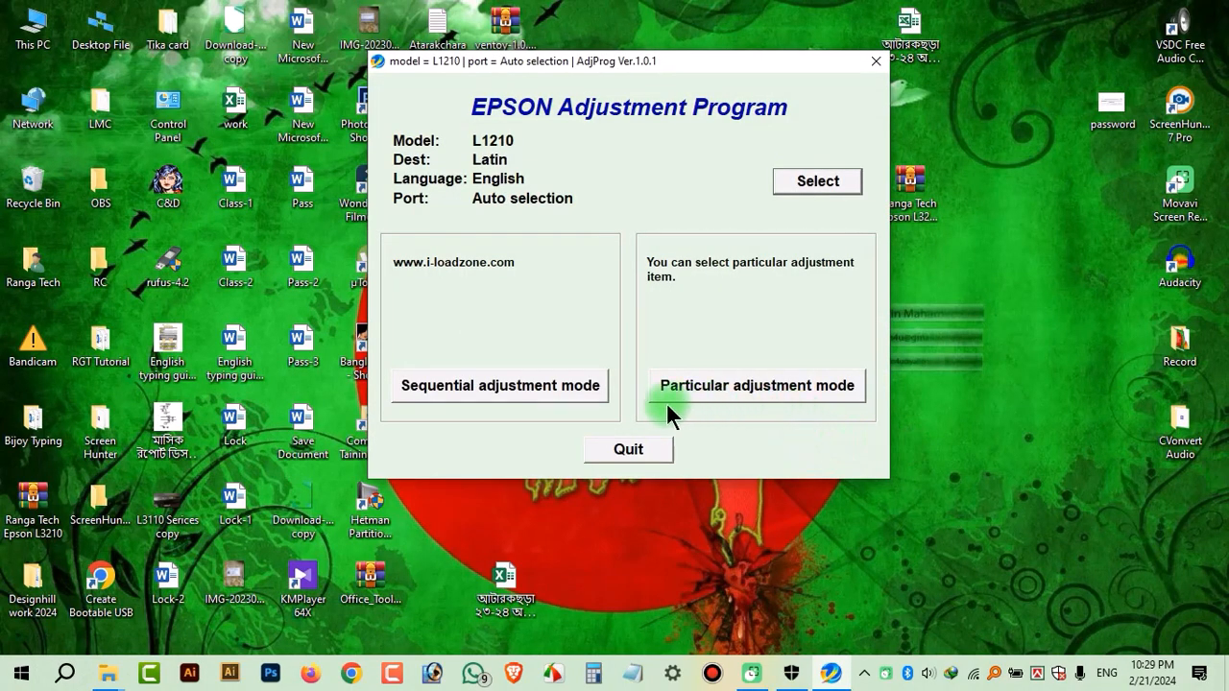
Open the Waste ink pad counter maintenance item in the particular adjustment mode.
left_click(733, 394)
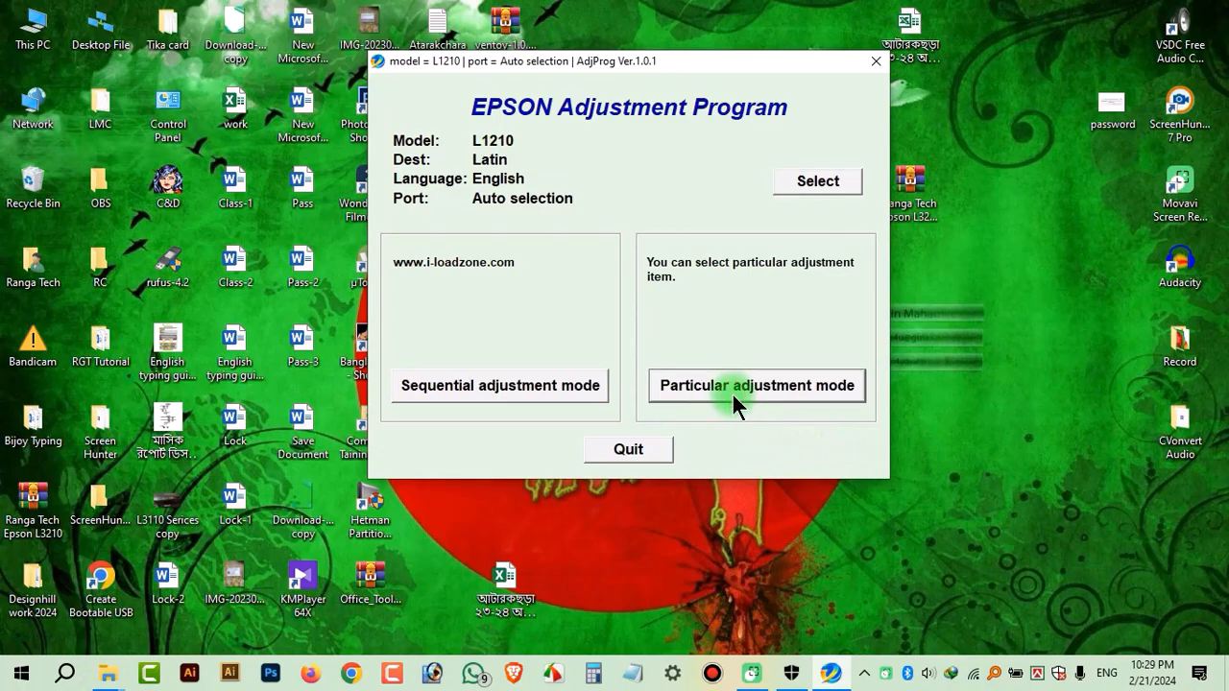
scroll(519, 355, "down", 3)
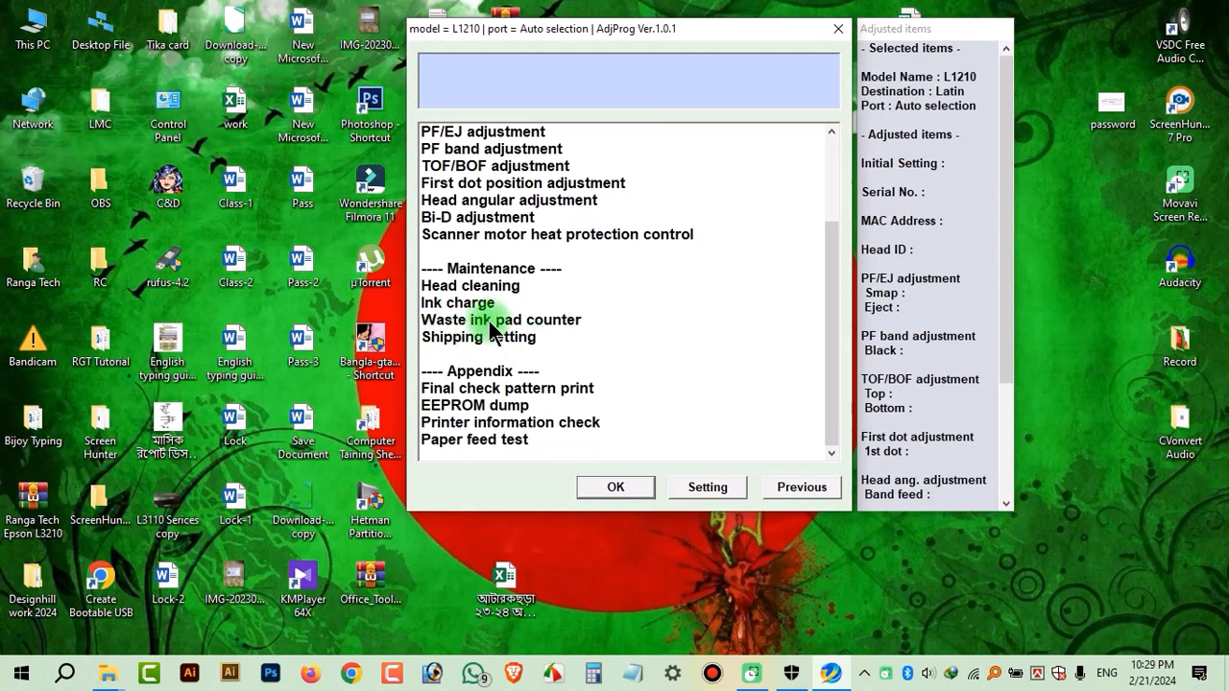
left_click(491, 323)
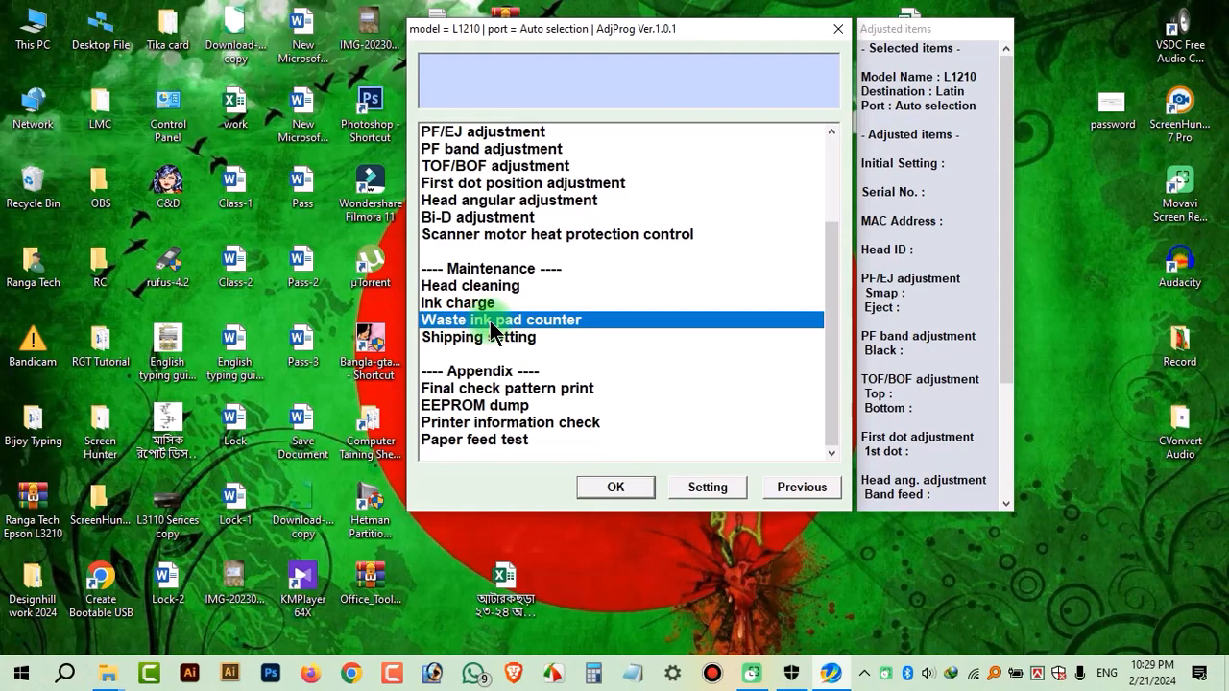
left_click(615, 487)
left_click_drag(620, 24, 618, 57)
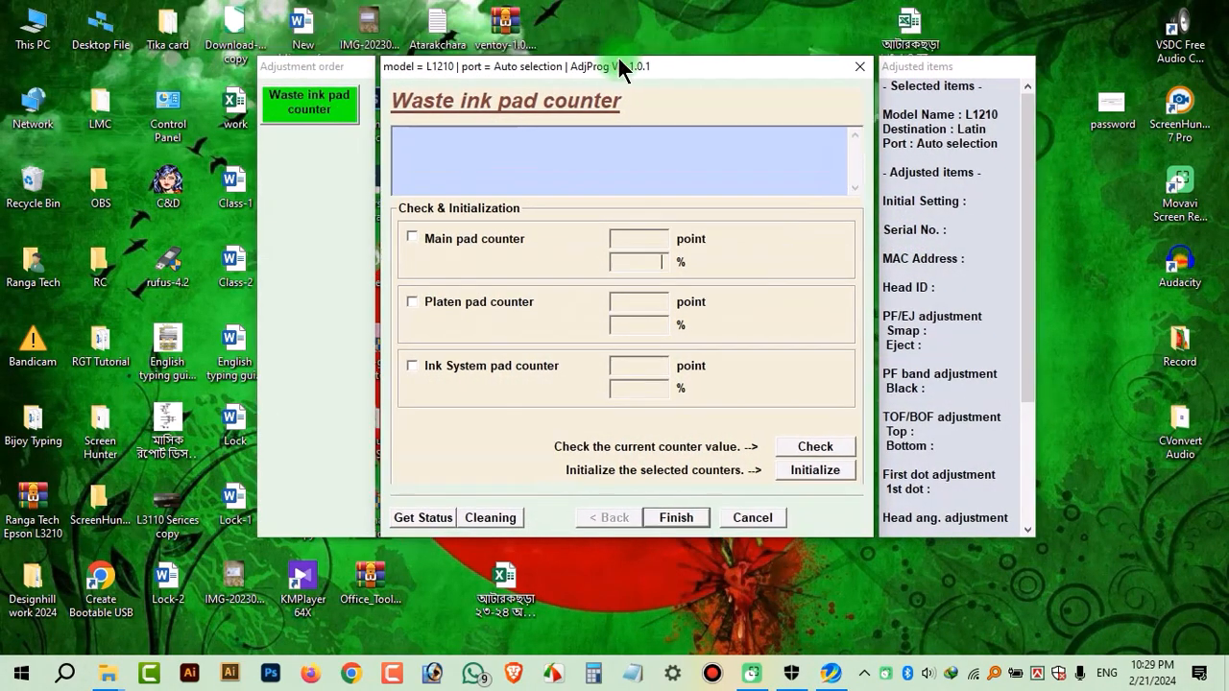
Initialize the main pad, platen pad and ink system pad counters together and accept the initialization notice.
left_click(411, 236)
left_click(411, 301)
left_click(411, 366)
left_click(829, 469)
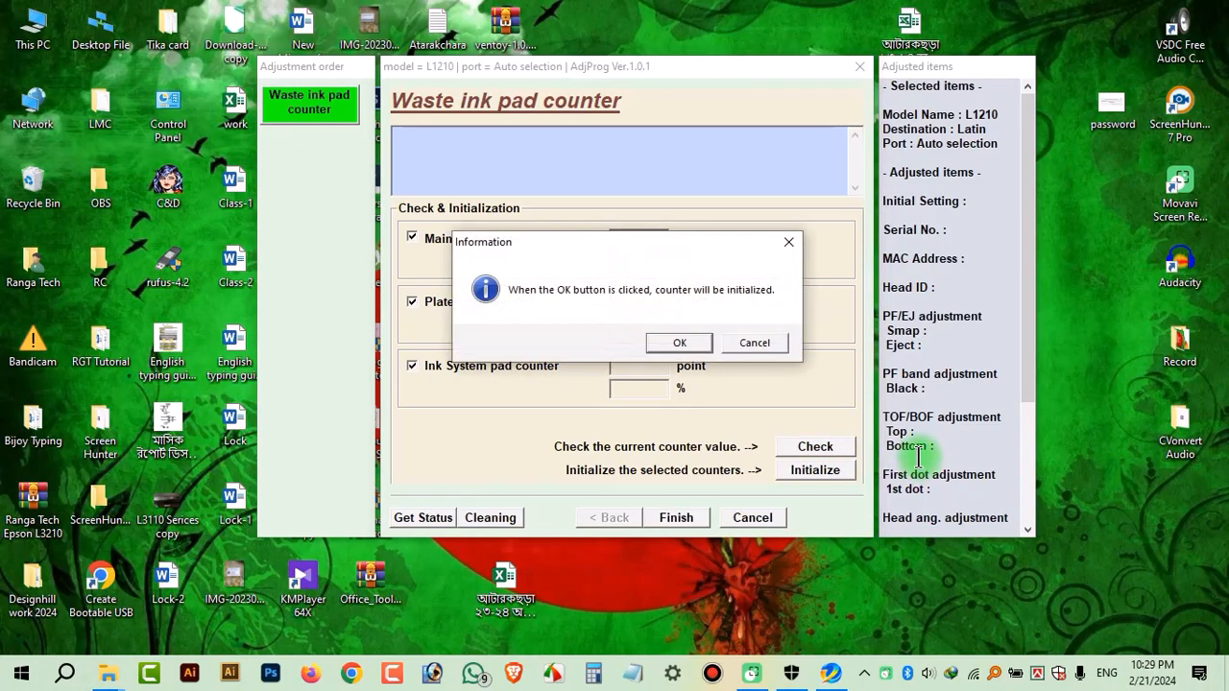
left_click_drag(639, 241, 629, 236)
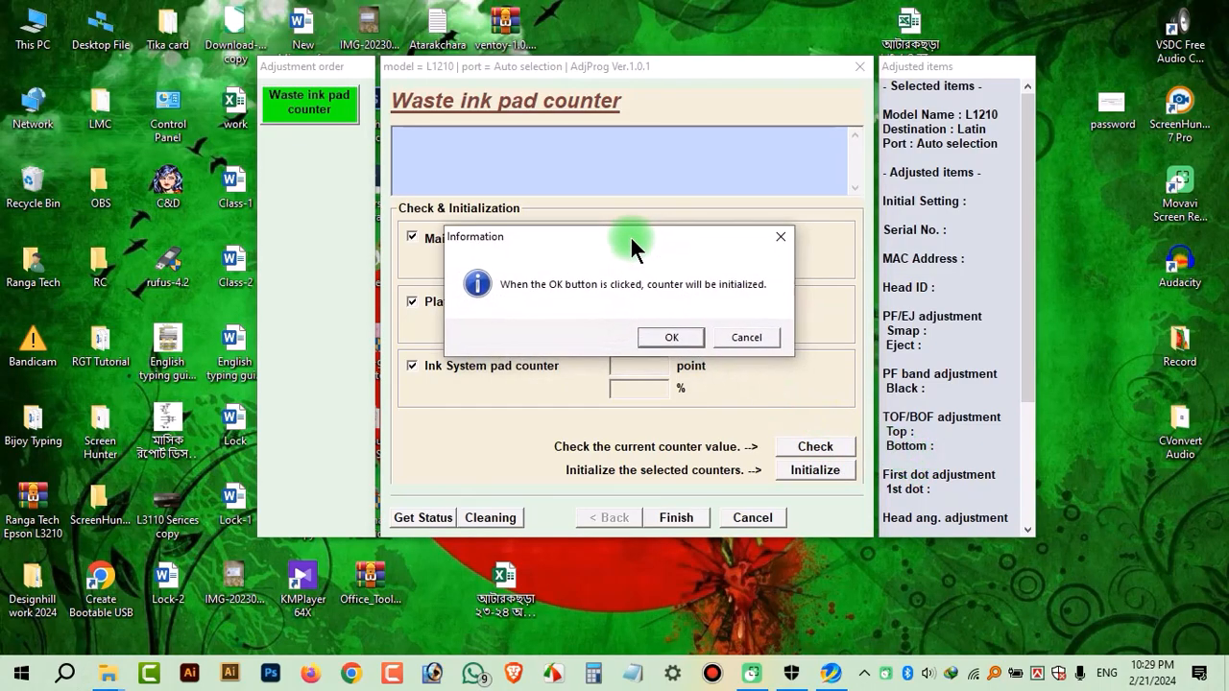
left_click(666, 334)
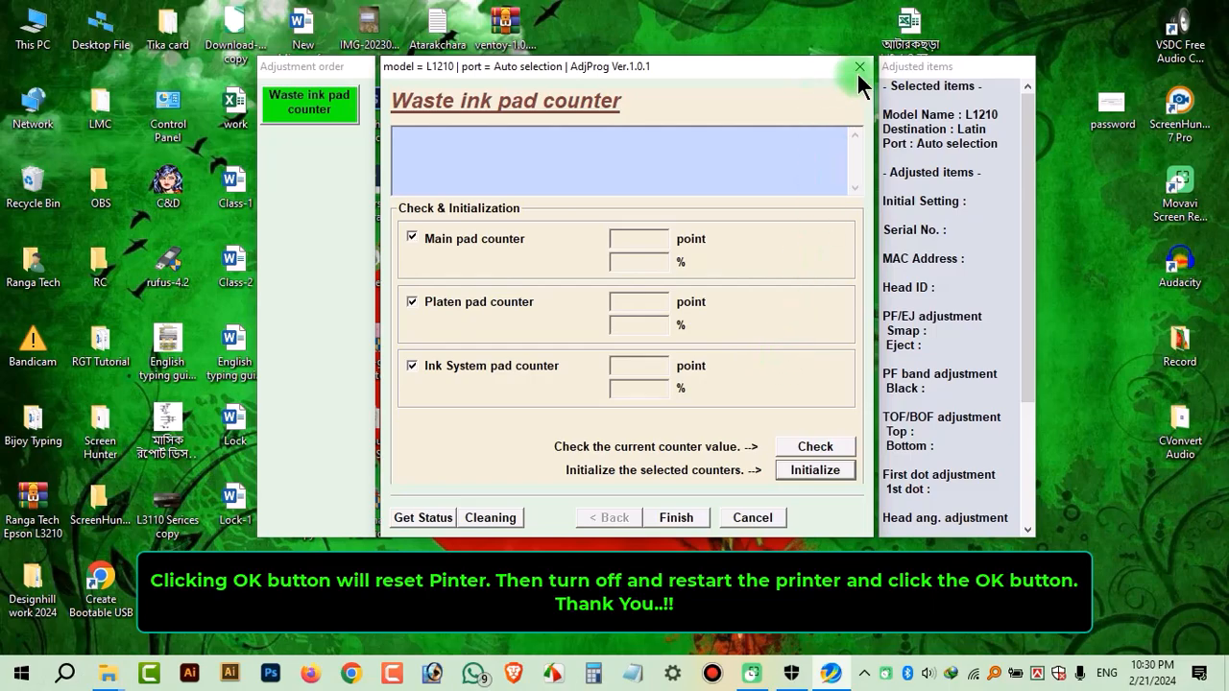
Finish the waste ink pad counter adjustment and close the adjustment item list to return to the program's start window.
left_click(684, 524)
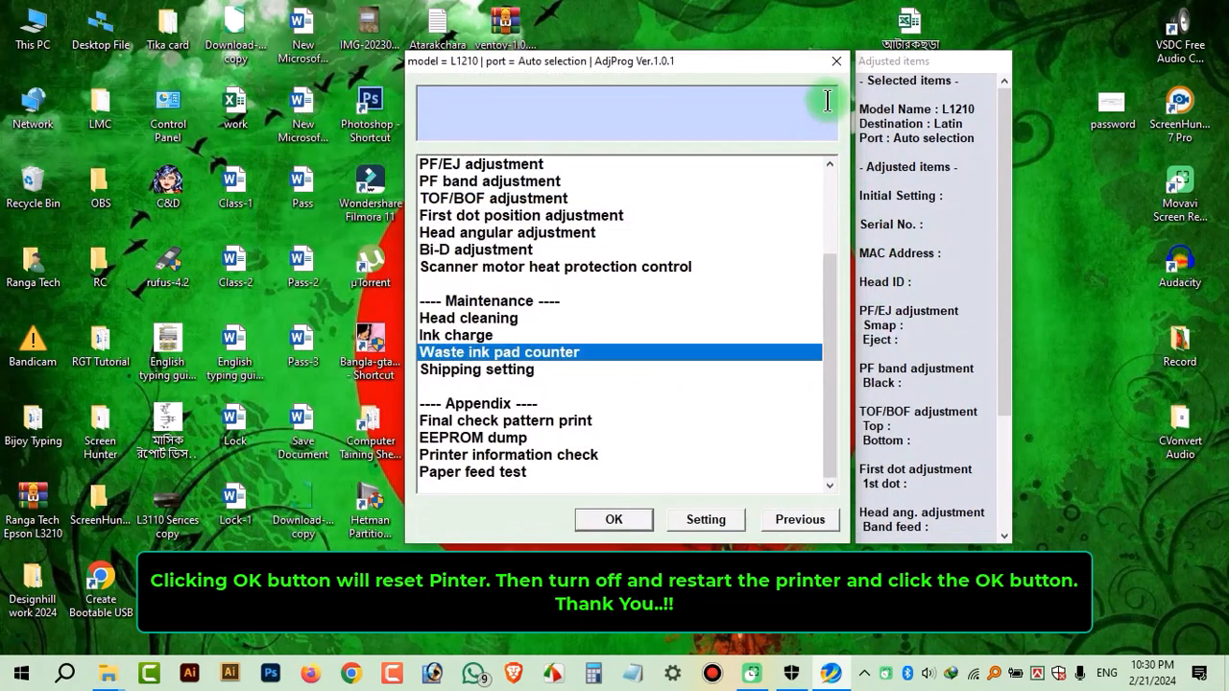
left_click(835, 63)
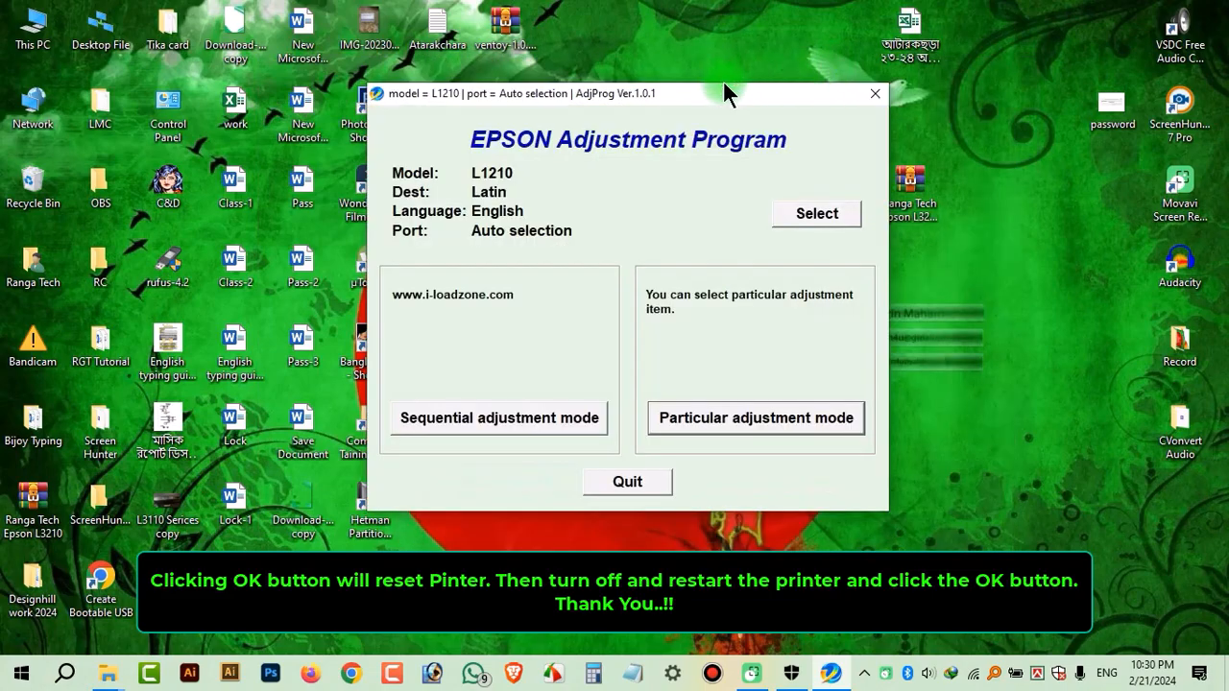
left_click_drag(723, 84, 728, 56)
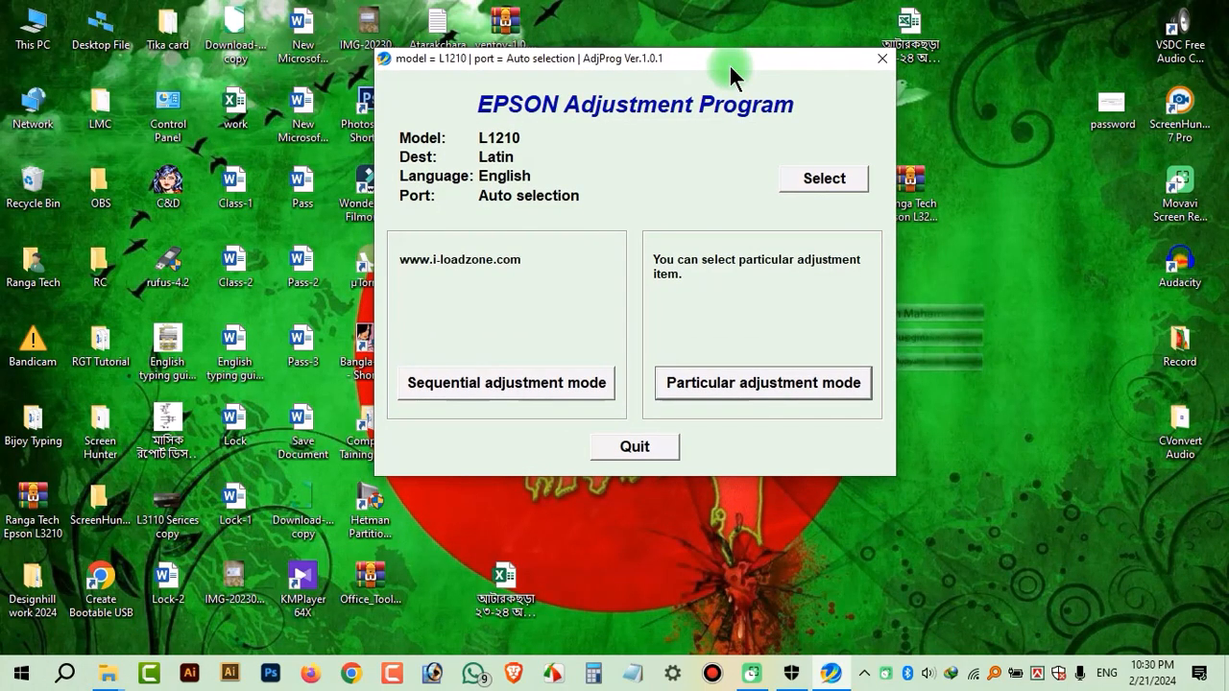